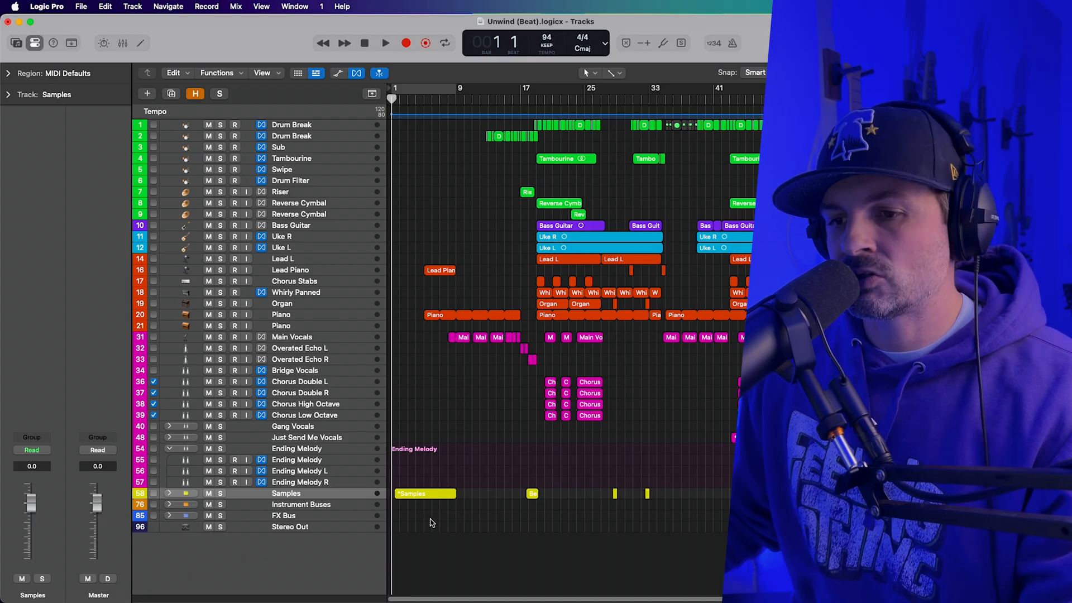
Play the Samples track stack on its own, expand it to show its tracks, and turn its solo off.
left_click(220, 493)
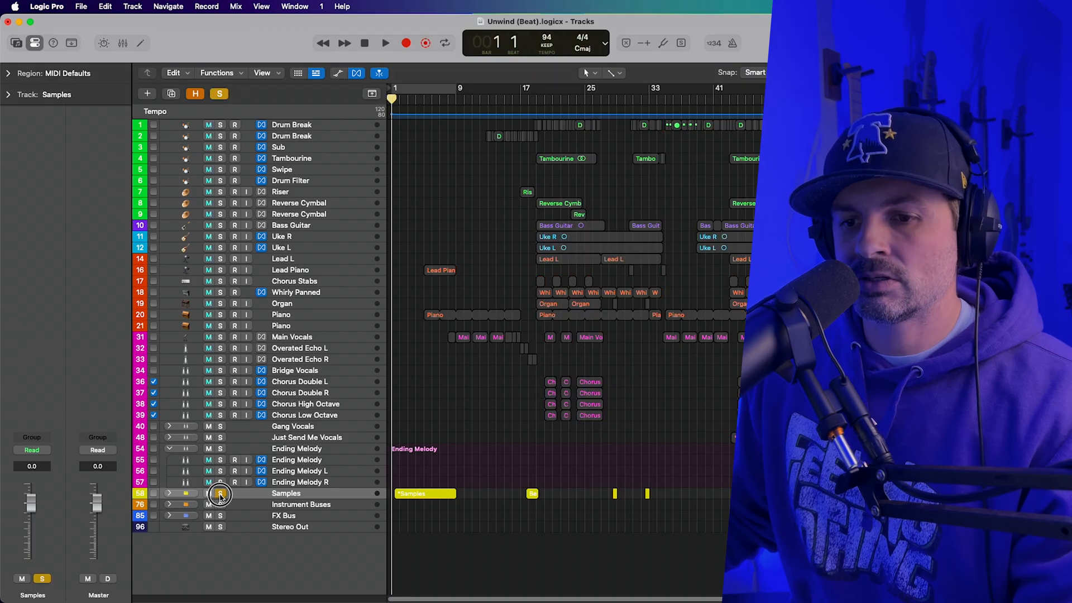
key("space")
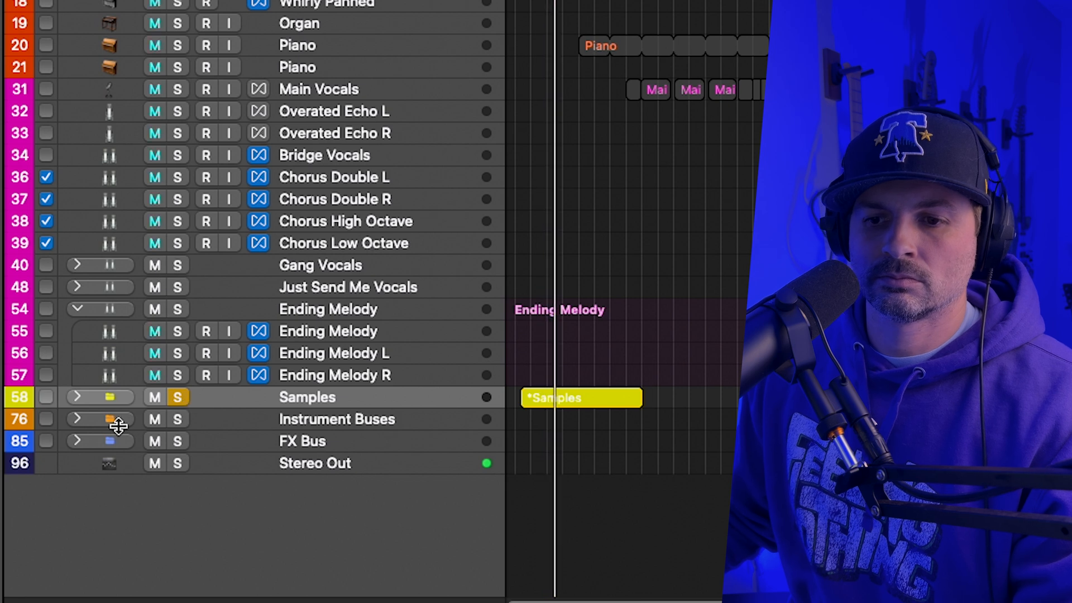
left_click(77, 397)
scroll(541, 419, "down", 3)
scroll(542, 419, "down", 3)
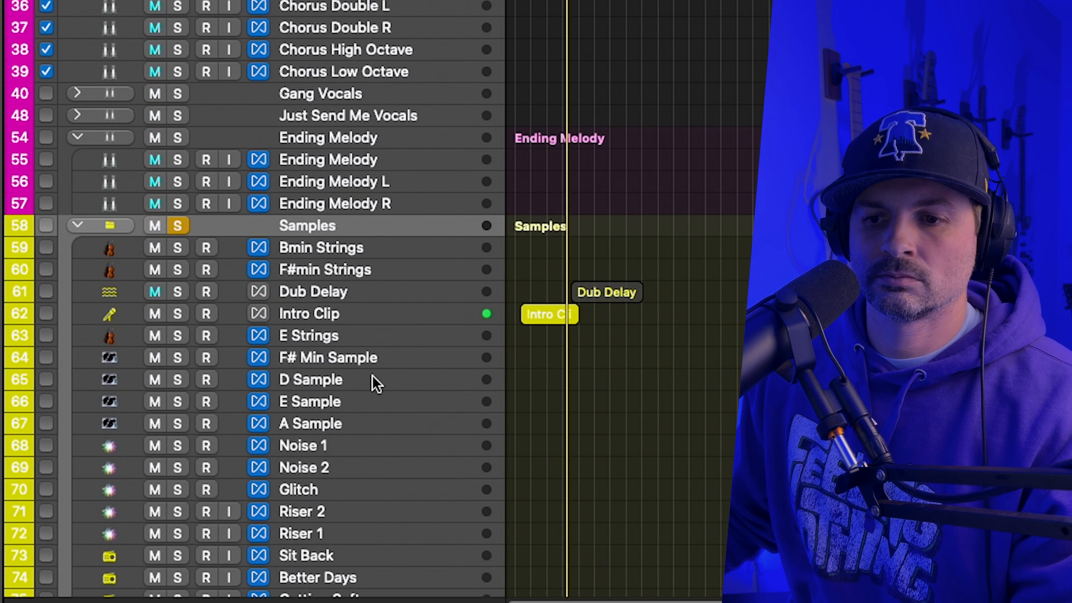
left_click(177, 225)
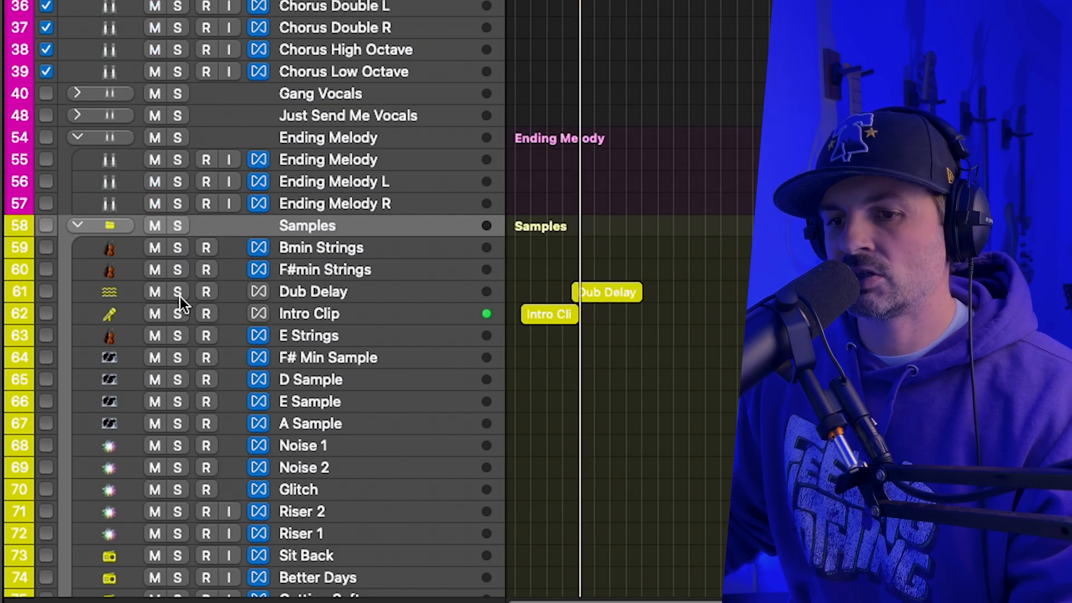
Move the playhead back to the start of the Dub Delay region and make the Dub Delay track taller.
left_click(320, 291)
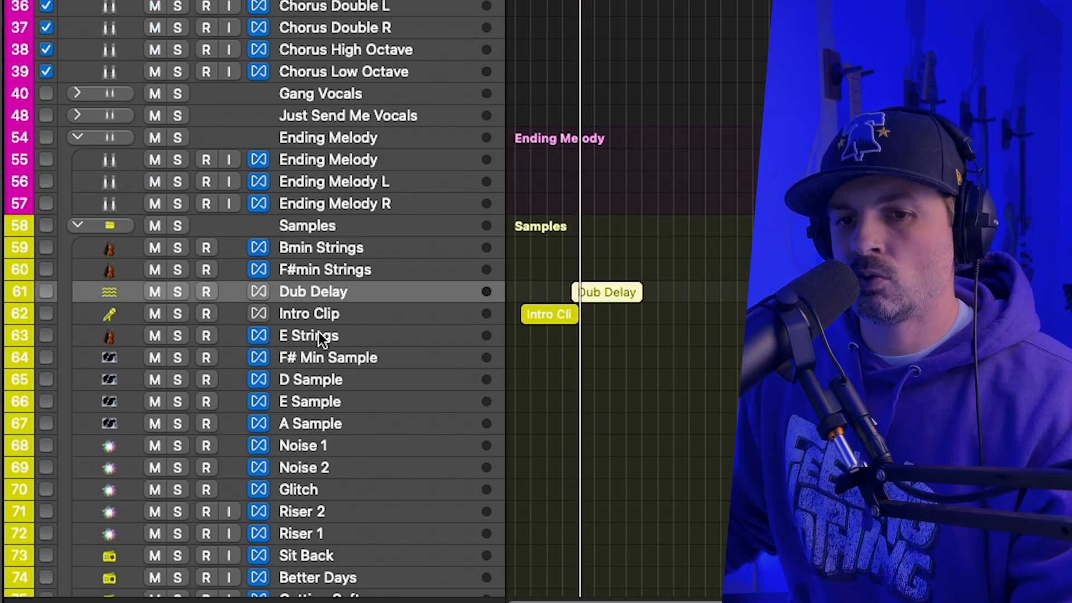
key("comma")
key("comma")
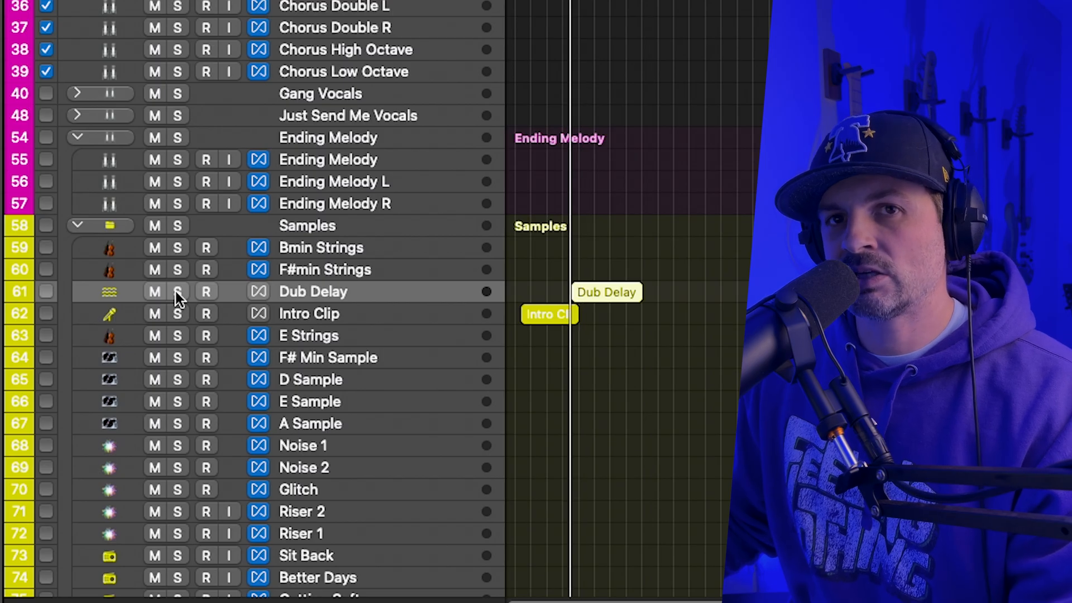
left_click_drag(130, 301, 148, 350)
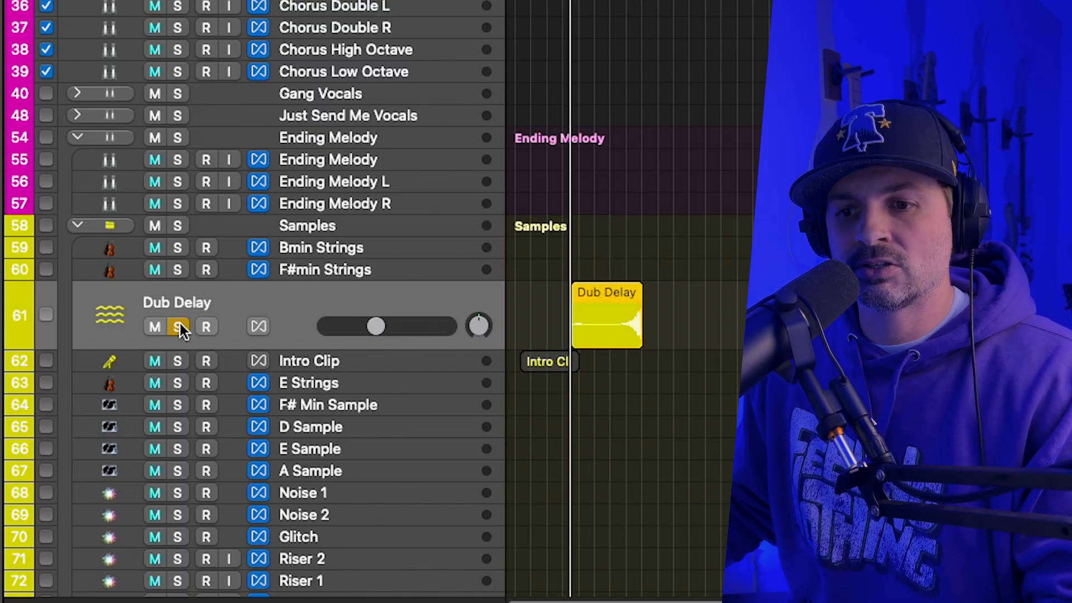
Listen to the Dub Delay track in solo, examine its region's waveform up close, and turn the solo off.
left_click(179, 324)
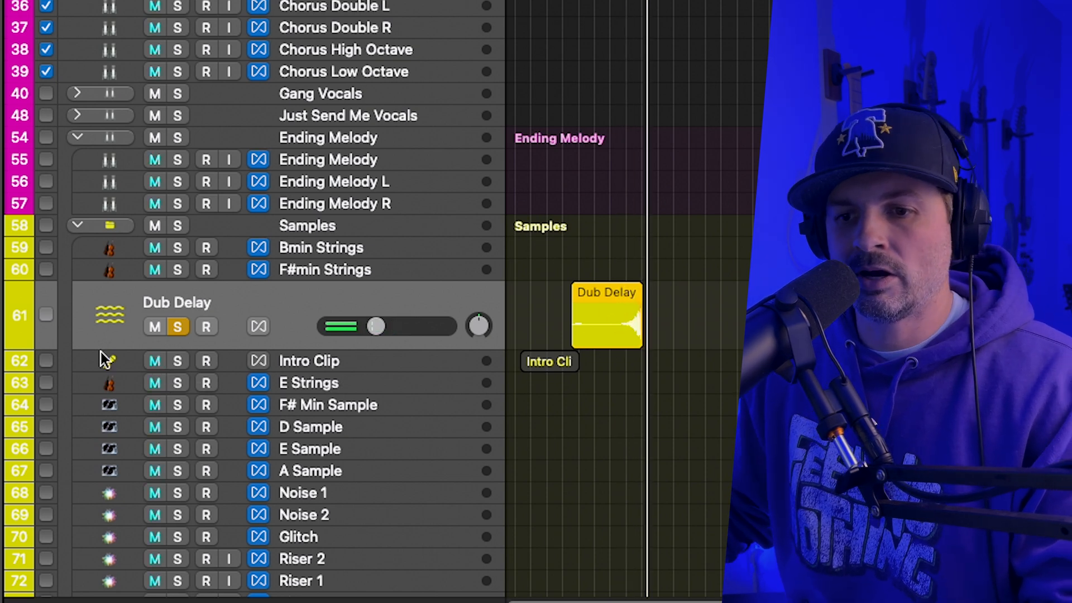
key("super+Right")
key("super+Right")
key("super+Right")
key("super+Right")
key("super+Right")
key("super+Right")
key("super+Right")
key("super+Right")
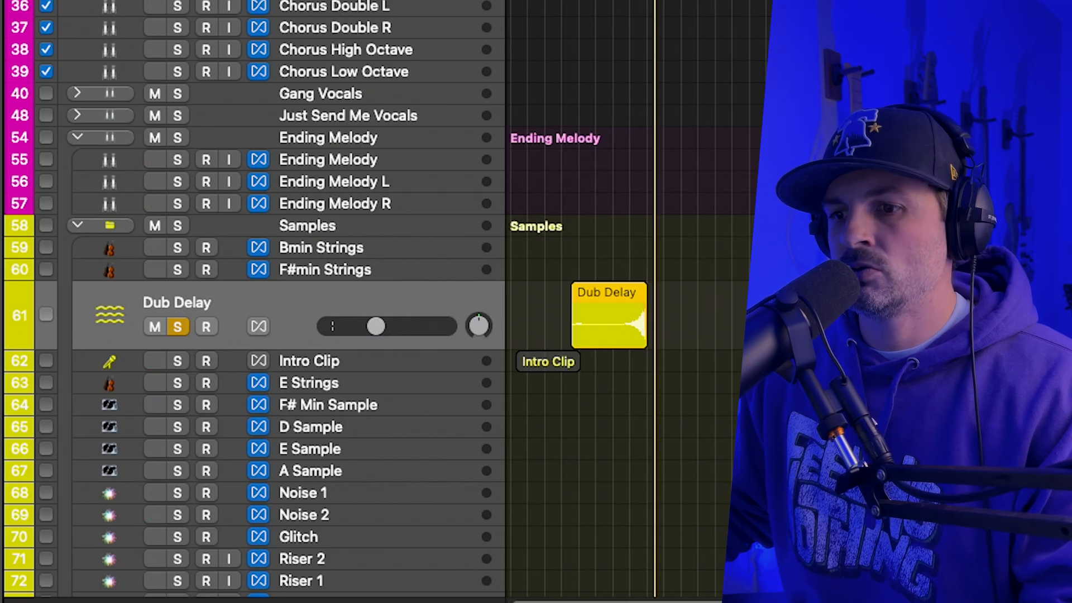
key("super+Left")
key("super+Left")
key("super+Left")
key("super+Left")
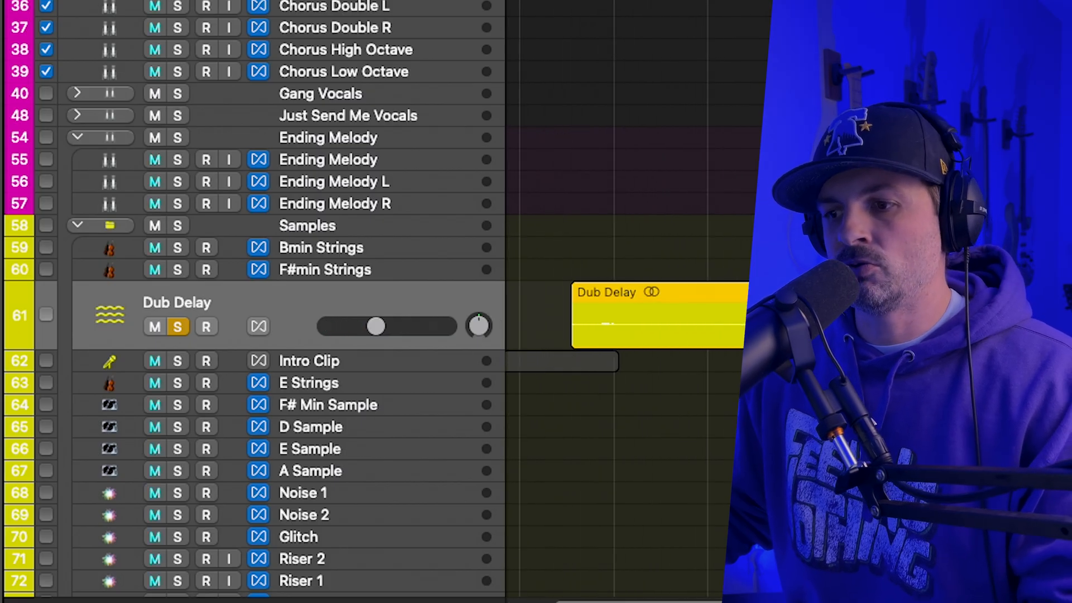
key("super+Left")
key("super+Left")
key("super+Left")
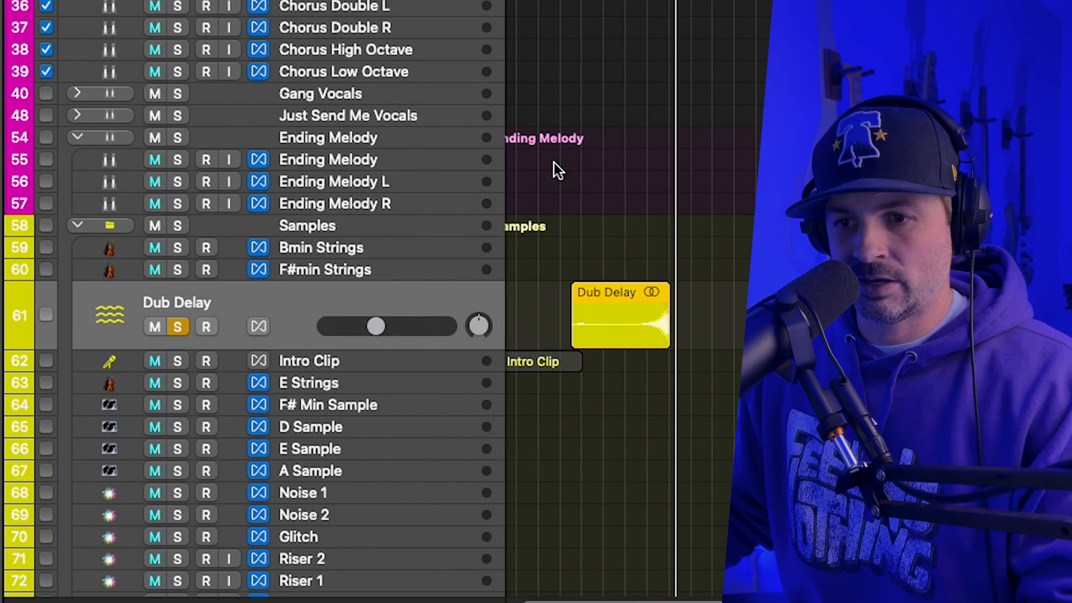
left_click(178, 325)
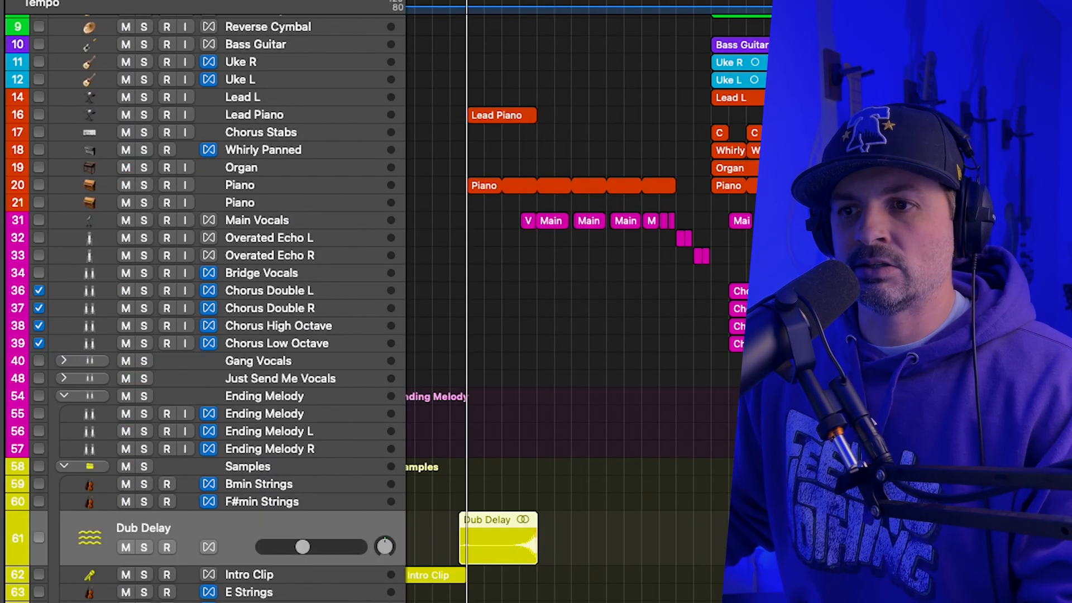
left_click(147, 185)
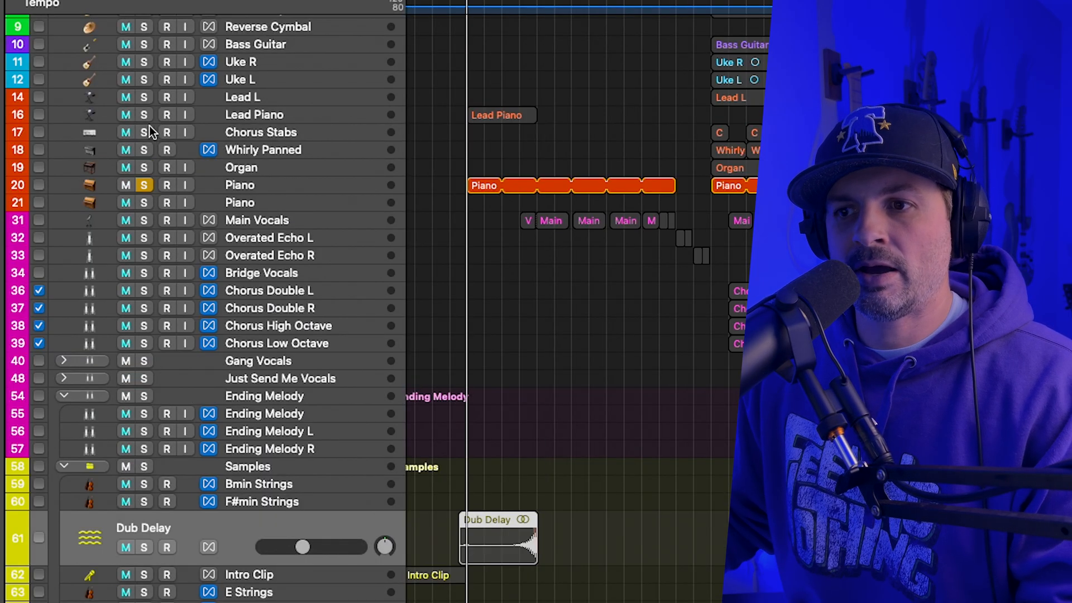
left_click(143, 114)
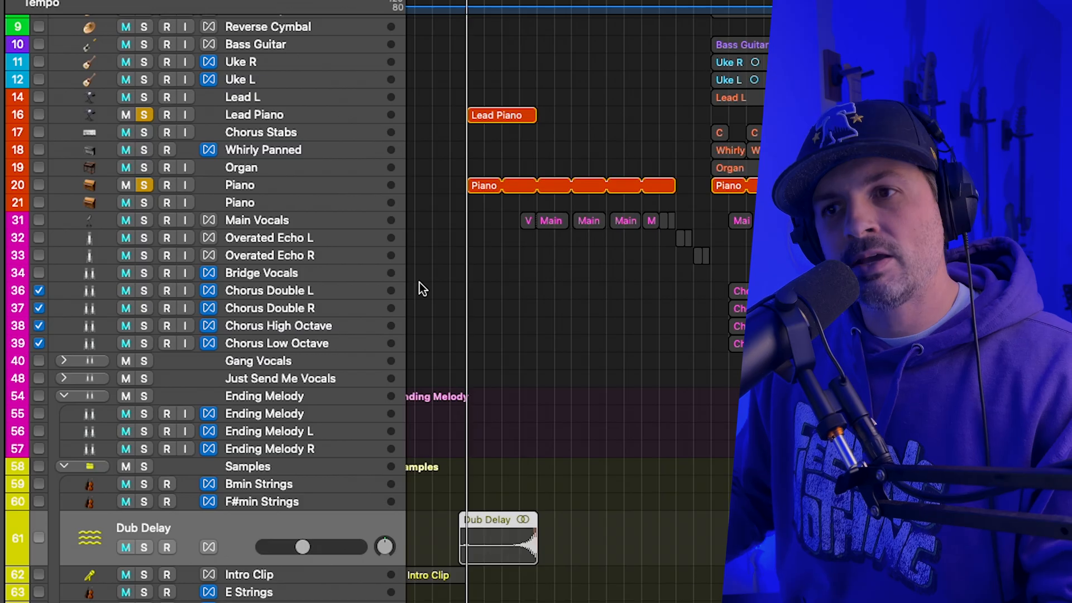
left_click(150, 186)
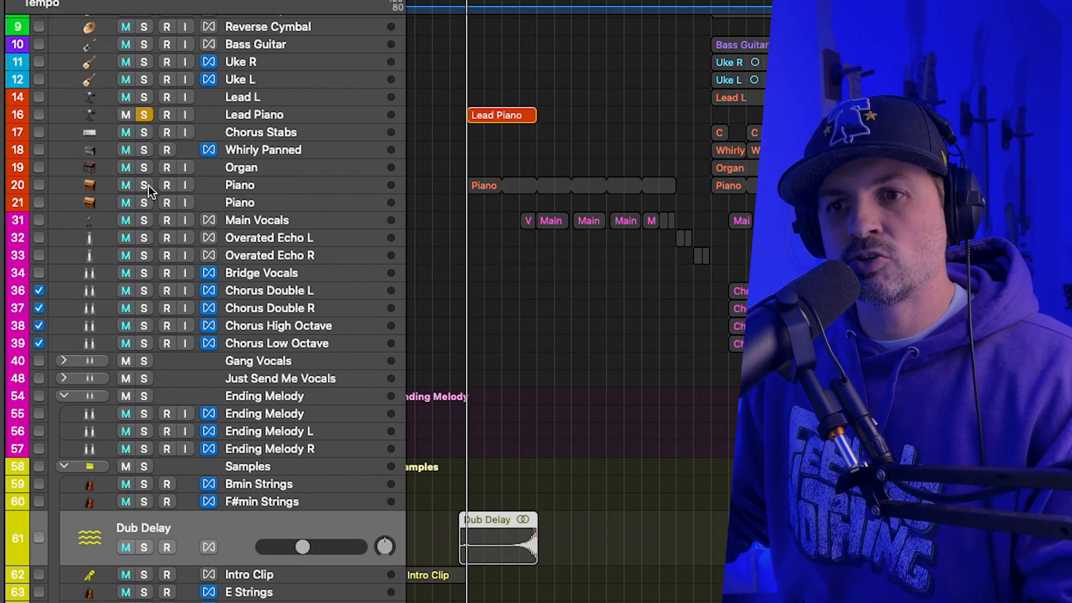
left_click(143, 113)
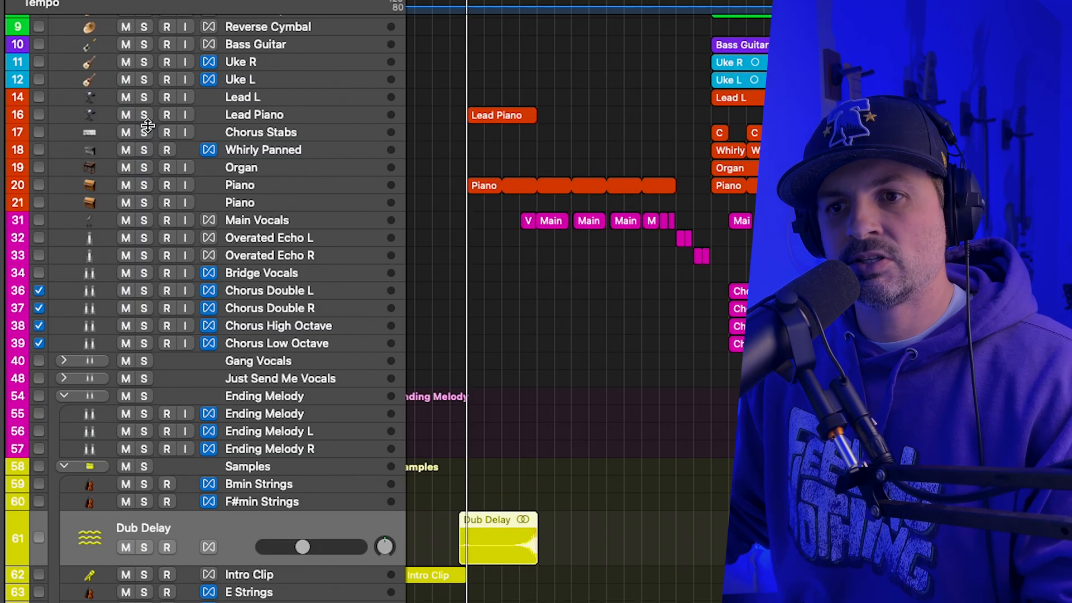
Play the Piano track 20 in solo and inspect its Studio Piano instrument settings.
left_click(144, 185)
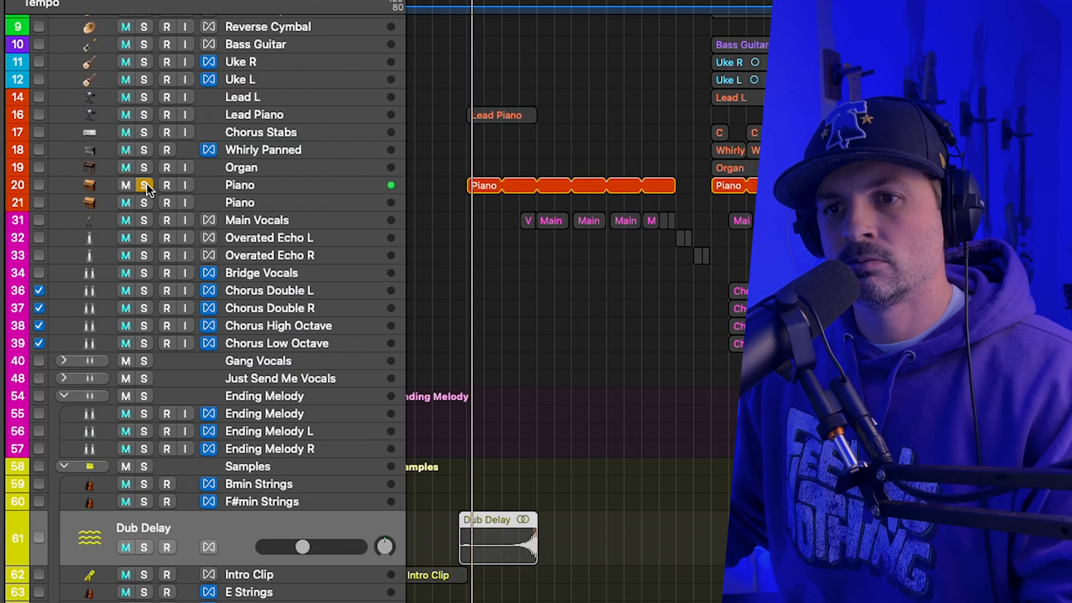
left_click(259, 191)
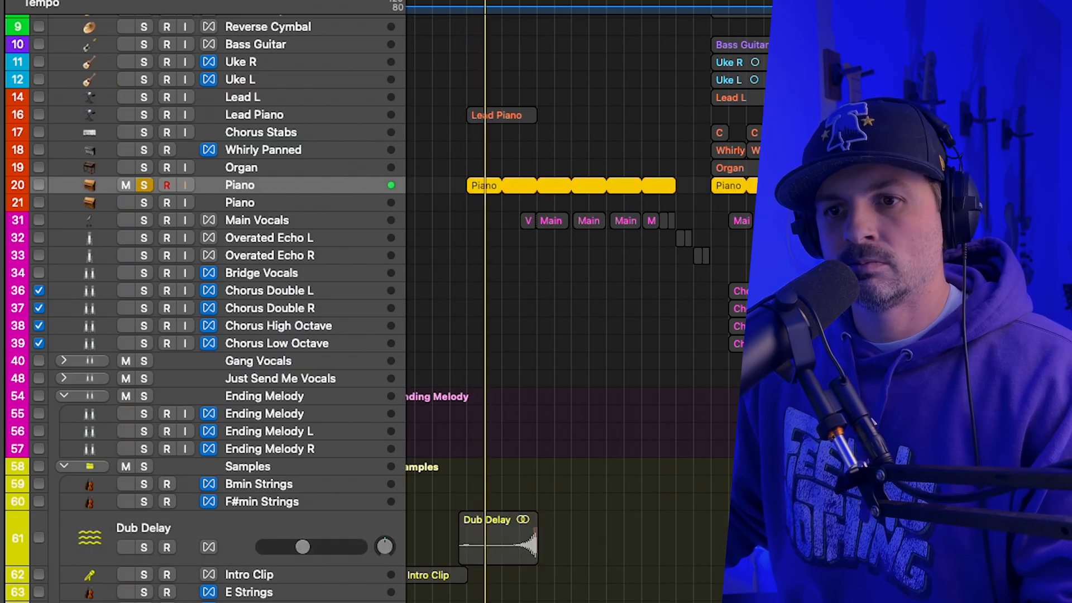
key("space")
key("v")
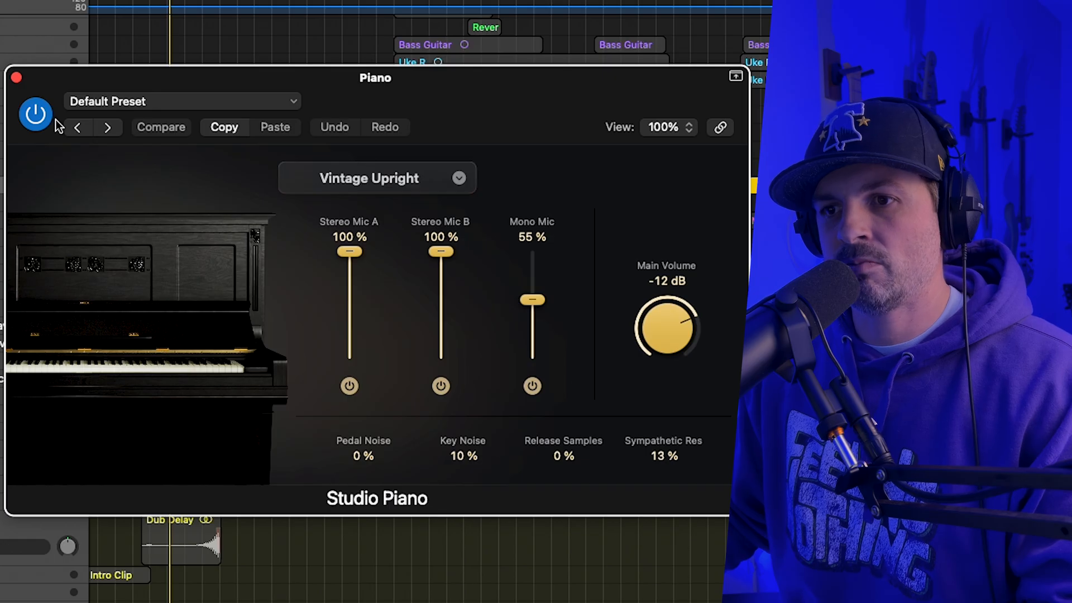
left_click(16, 78)
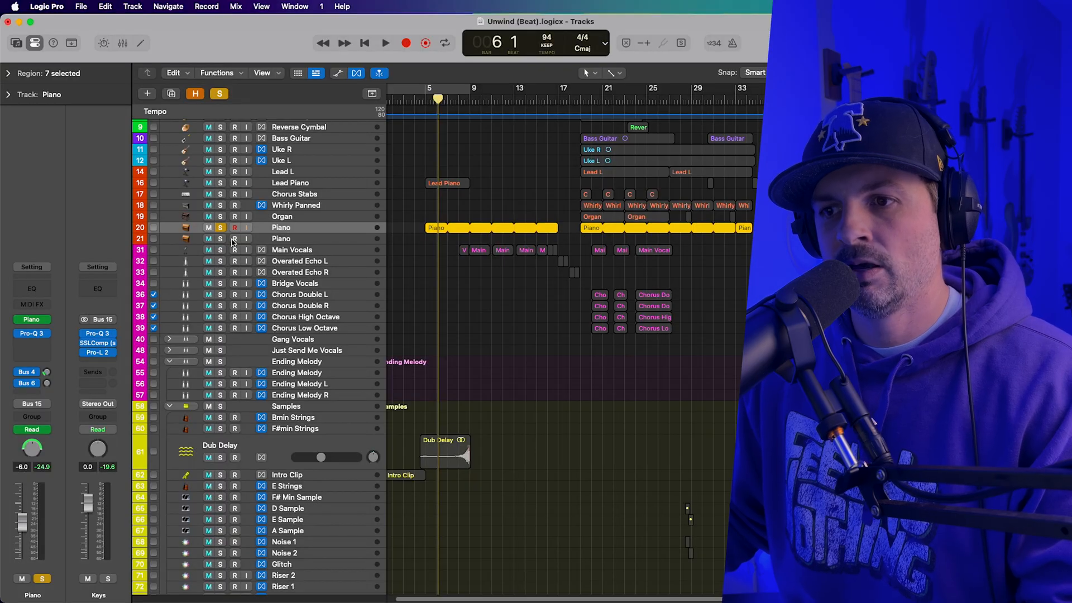
Play more of the soloed Piano track and show the channel strip fed by its Bus 4 send.
key("space")
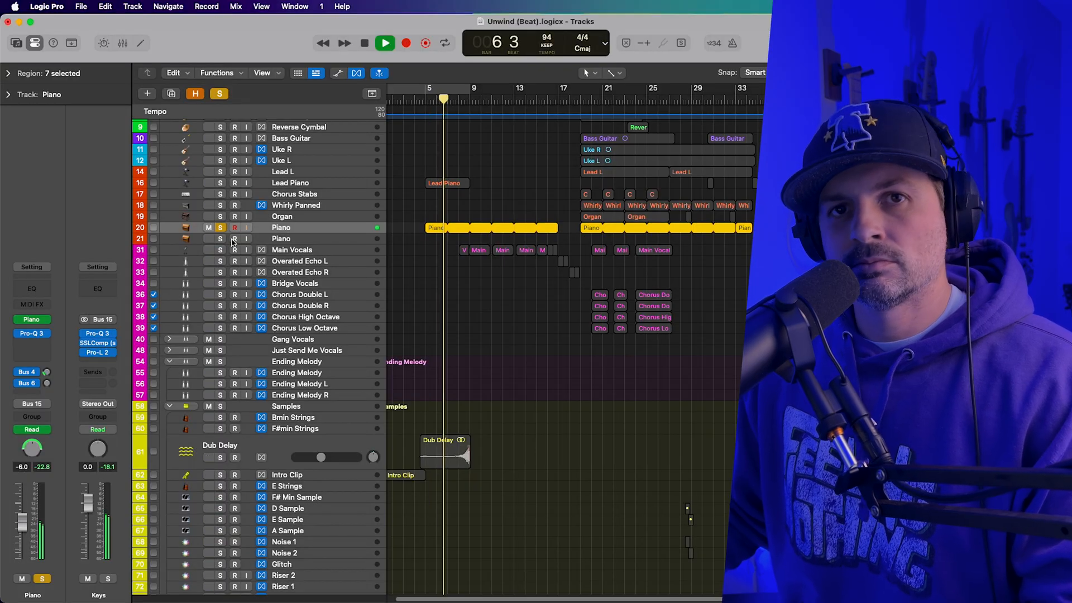
key("space")
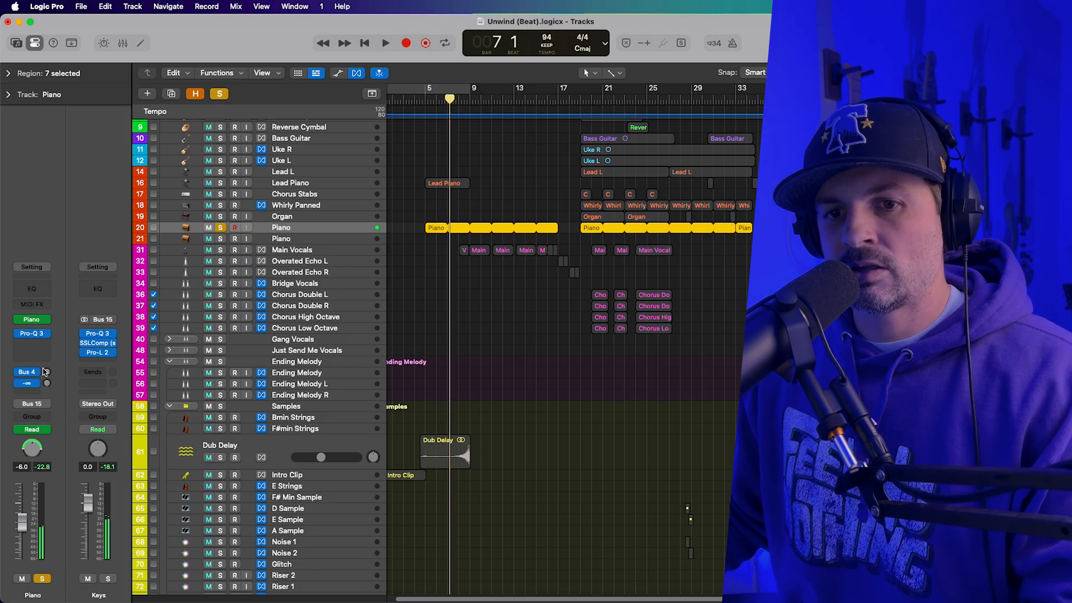
left_click(35, 377)
left_click(61, 388)
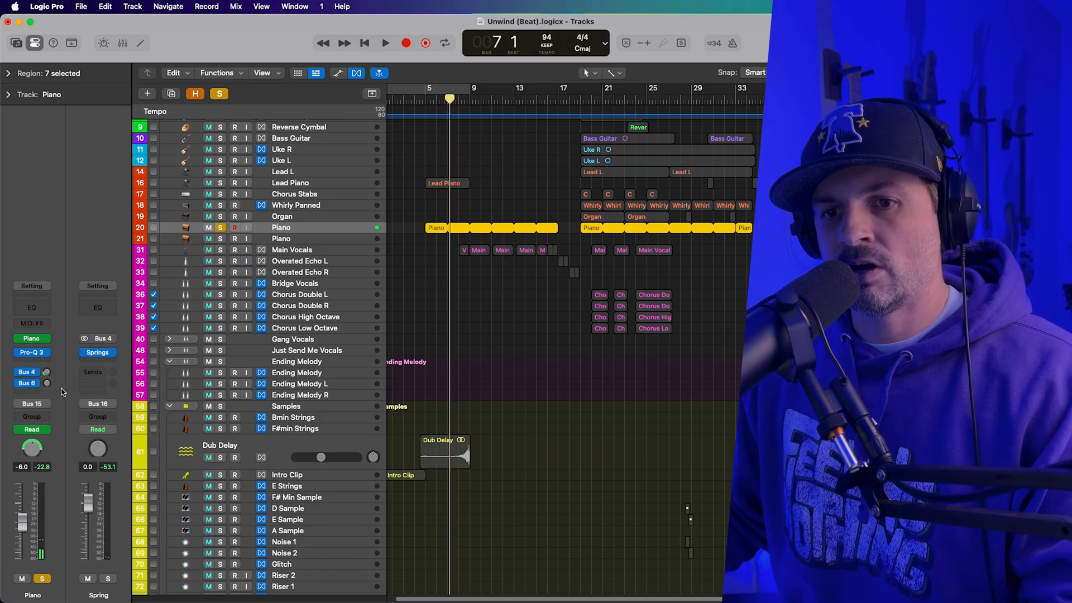
Play the Lead Piano track alone from about bar 5 with the Piano unsoloed, and clear its solo.
left_click(221, 194)
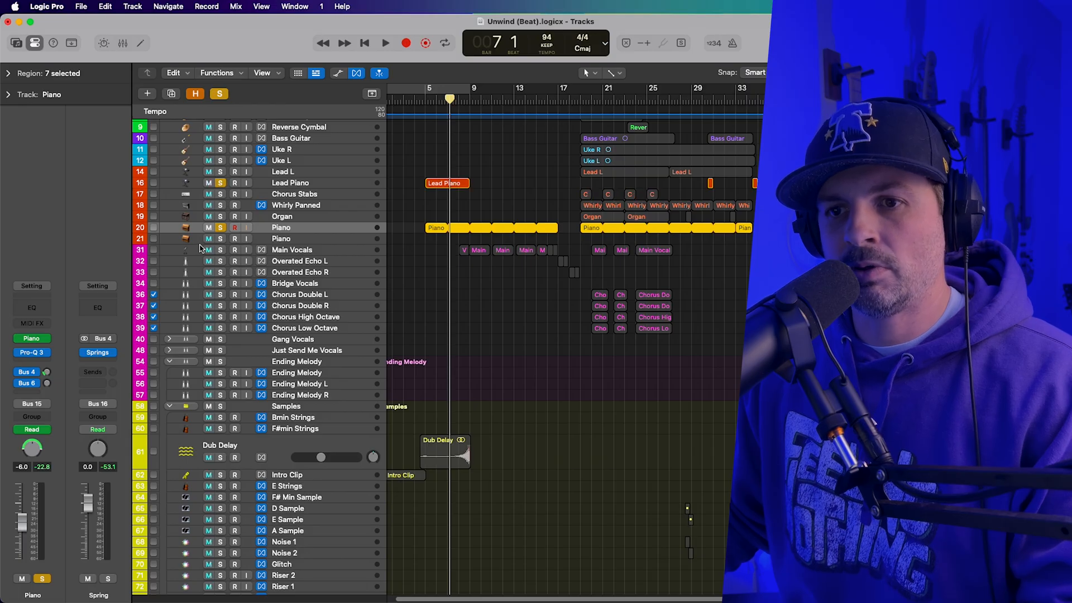
left_click(219, 228)
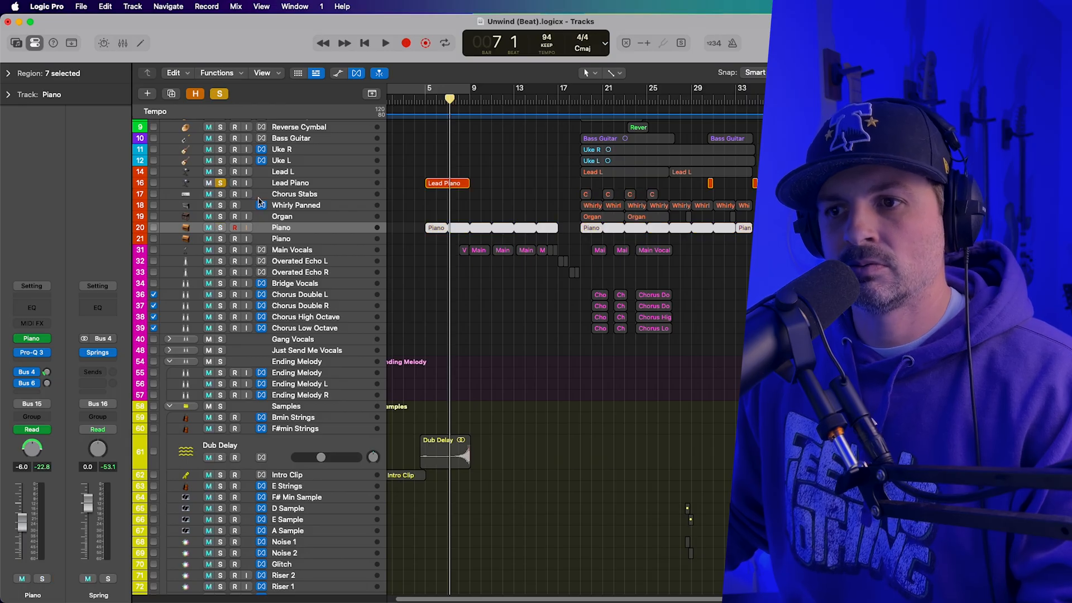
left_click(427, 100)
key("space")
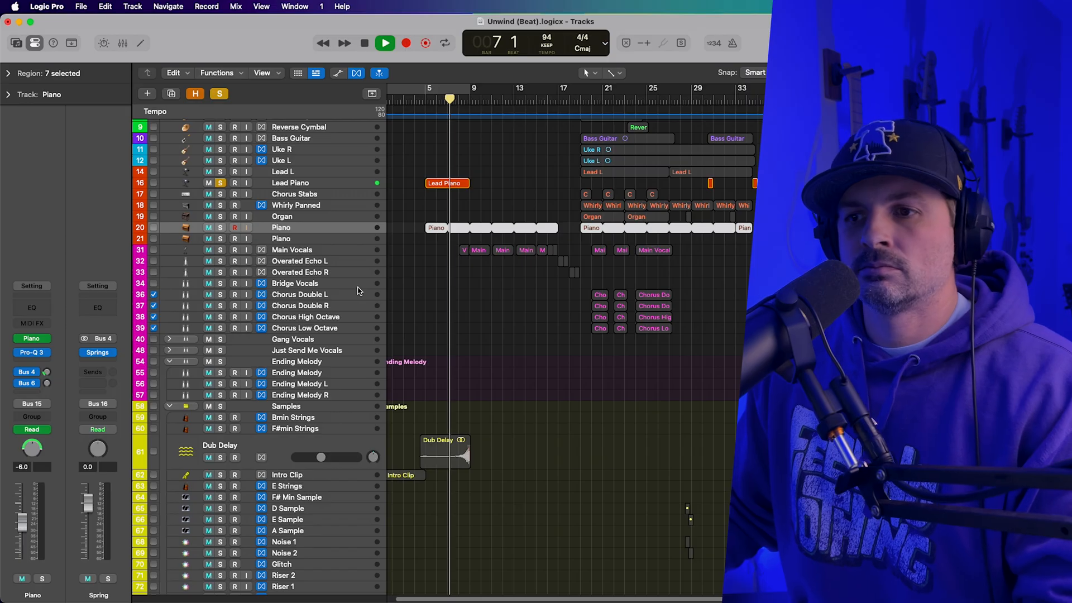
key("space")
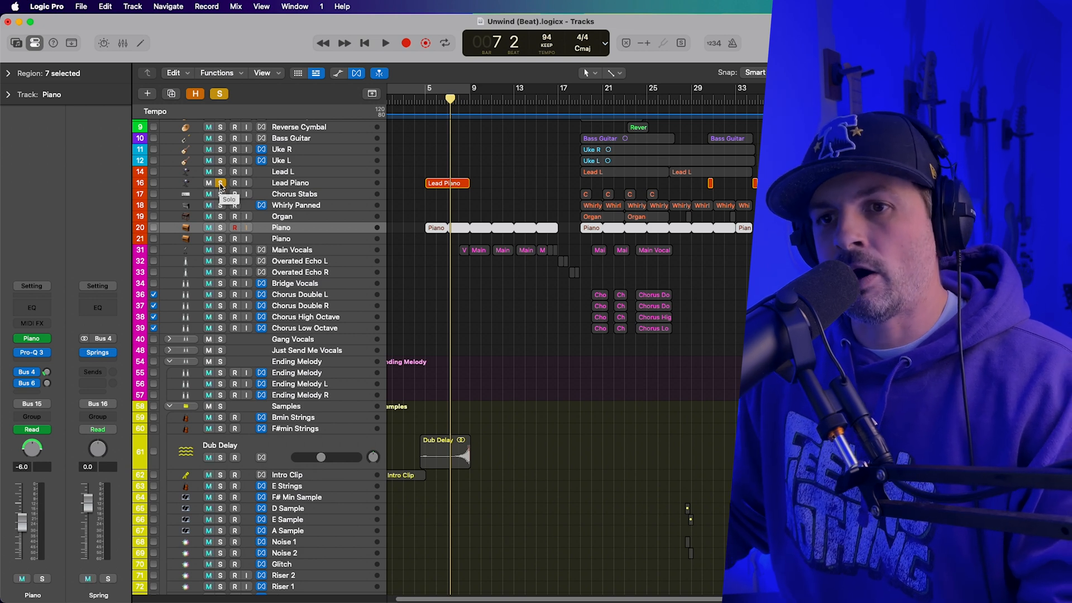
left_click(221, 183)
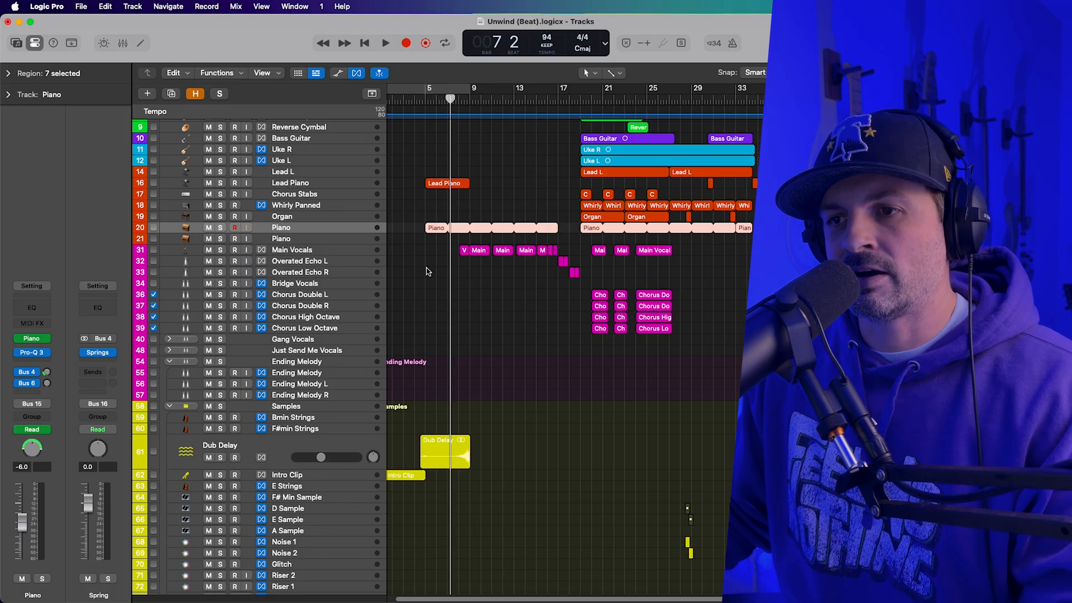
Play the full arrangement from bar 4 beat 4 into the first vocal phrases.
left_click(424, 101)
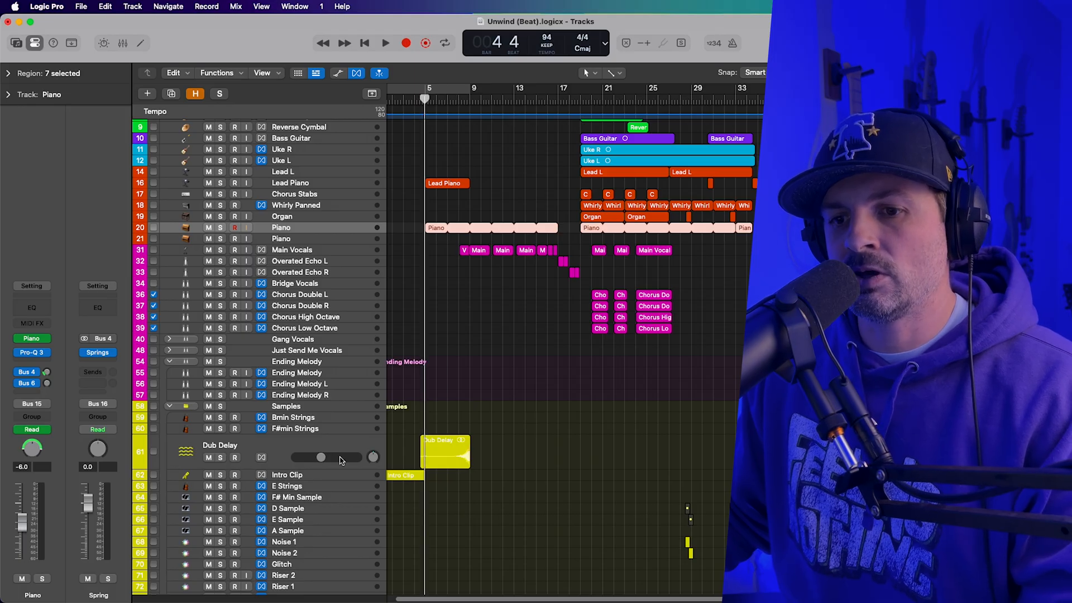
key("space")
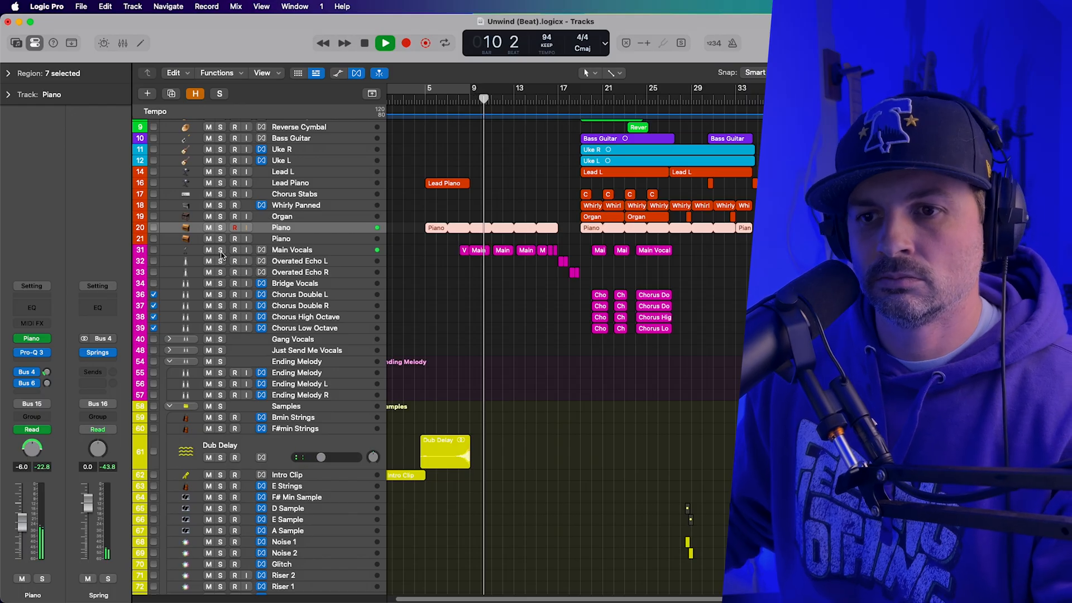
key("space")
Solo and select the Main Vocals track with the playhead at bar 7 beat 4, and make the track taller.
left_click(220, 250)
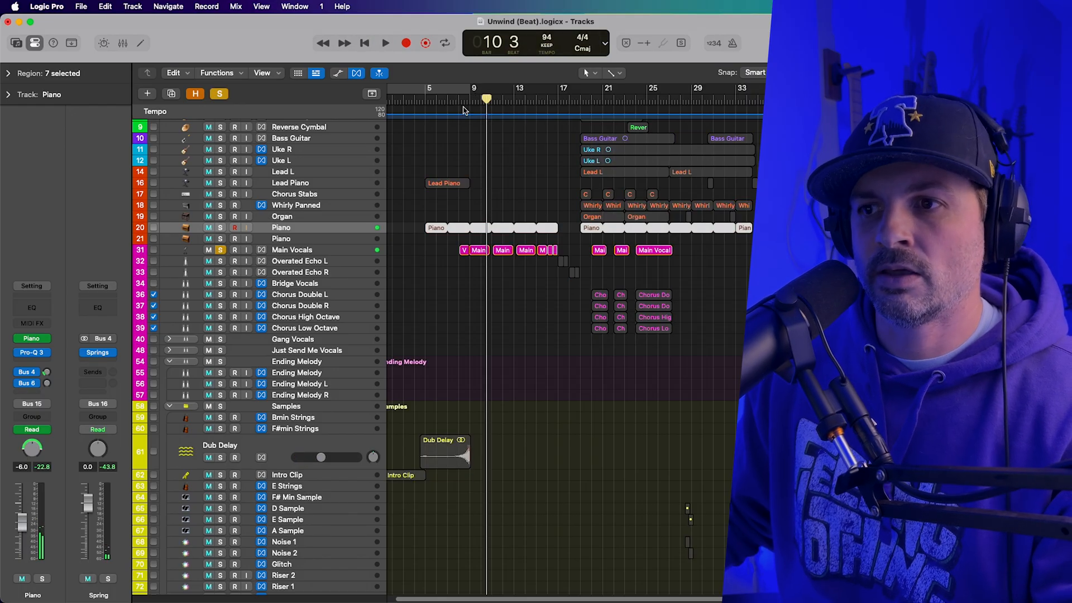
left_click(457, 101)
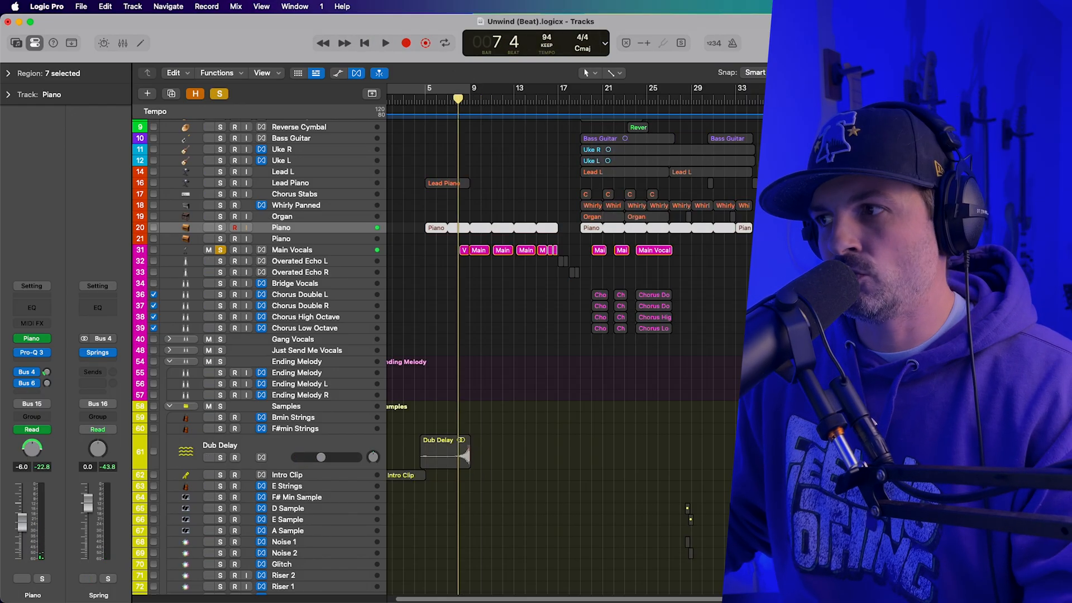
scroll(458, 101, "up", 10)
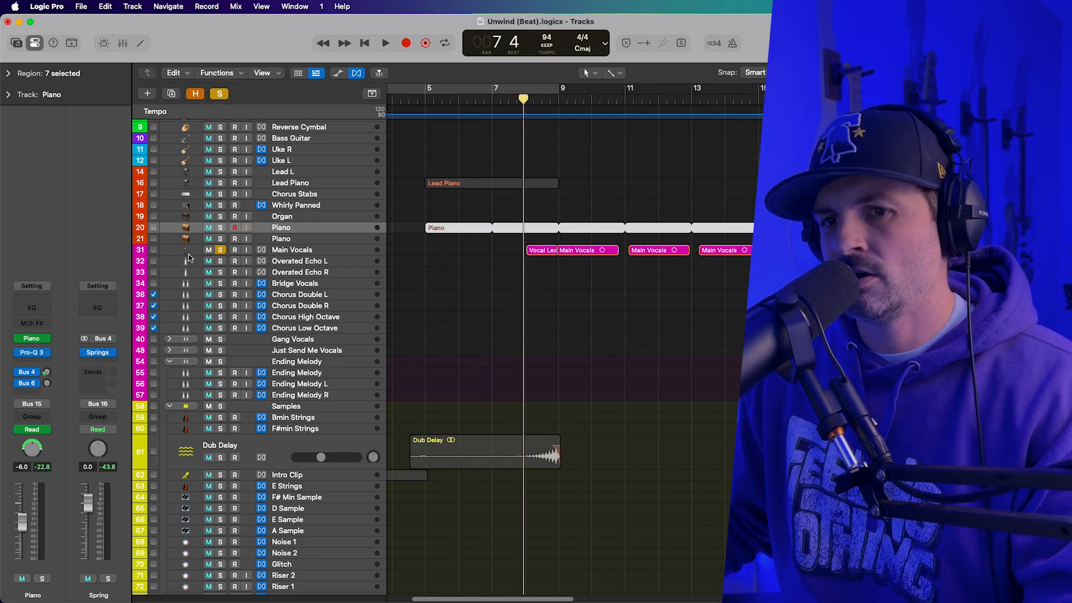
left_click_drag(188, 255, 188, 272)
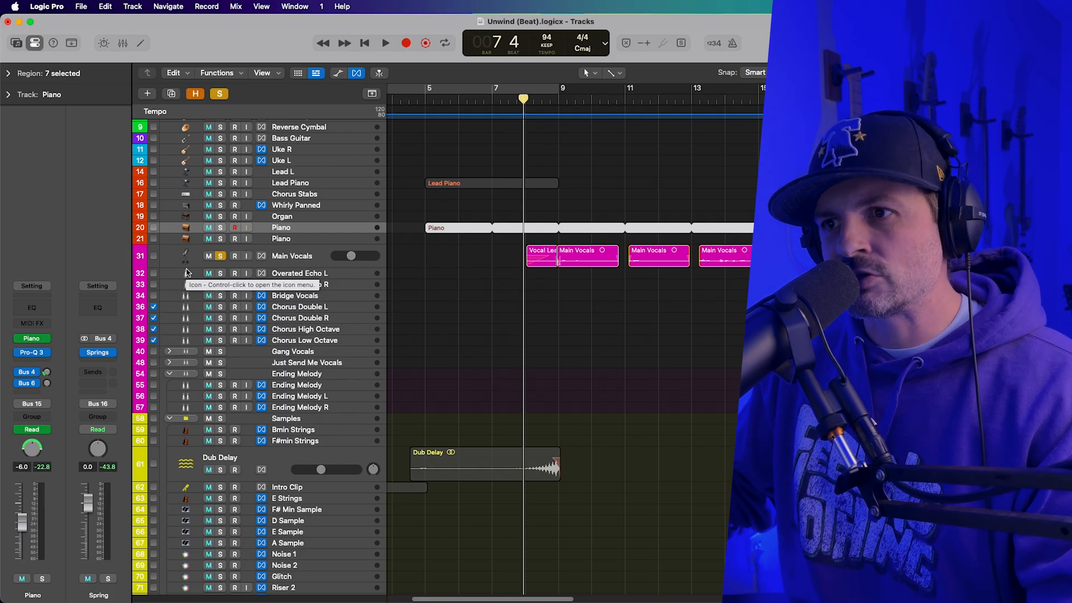
left_click(233, 260)
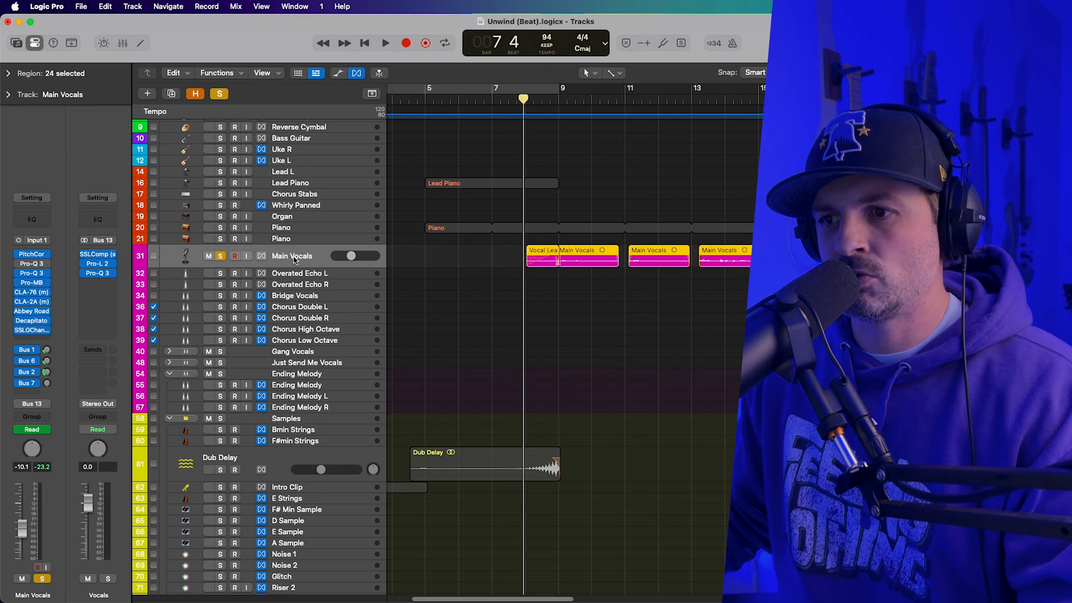
Play the soloed Main Vocals from bar 7 beat 4 to about bar 9, and clear the track's solo.
key("space")
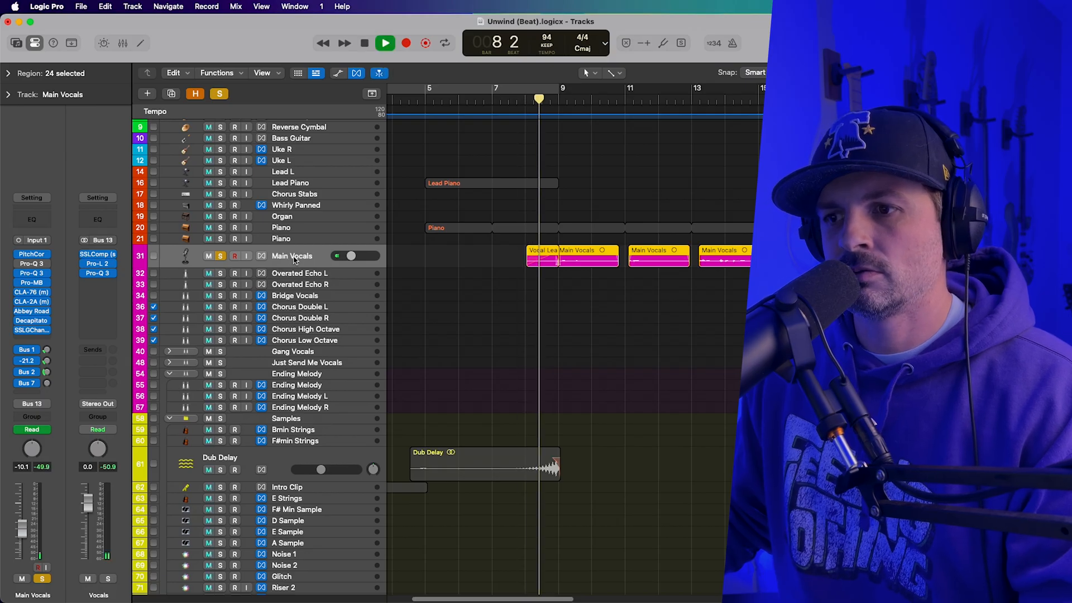
key("space")
left_click(222, 257)
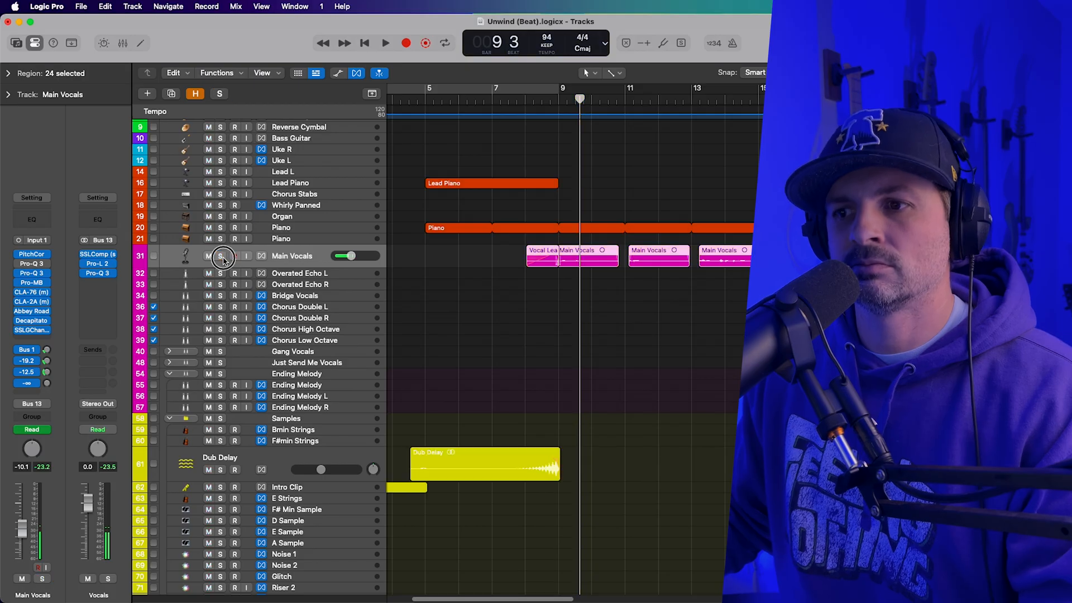
Play the full arrangement from bar 7 beat 4 to about bar 14.
left_click(518, 100)
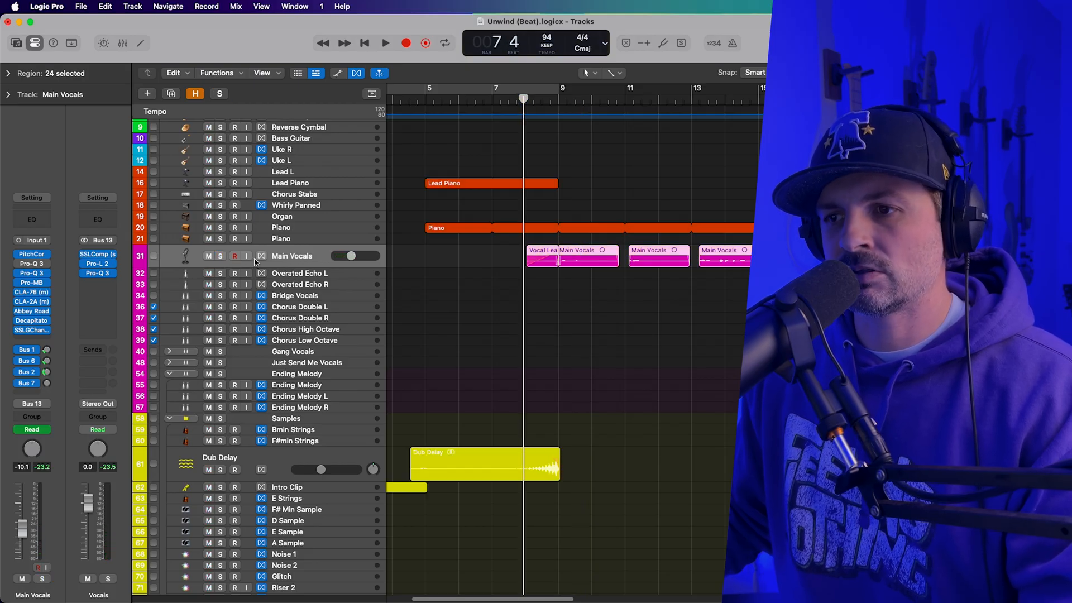
key("space")
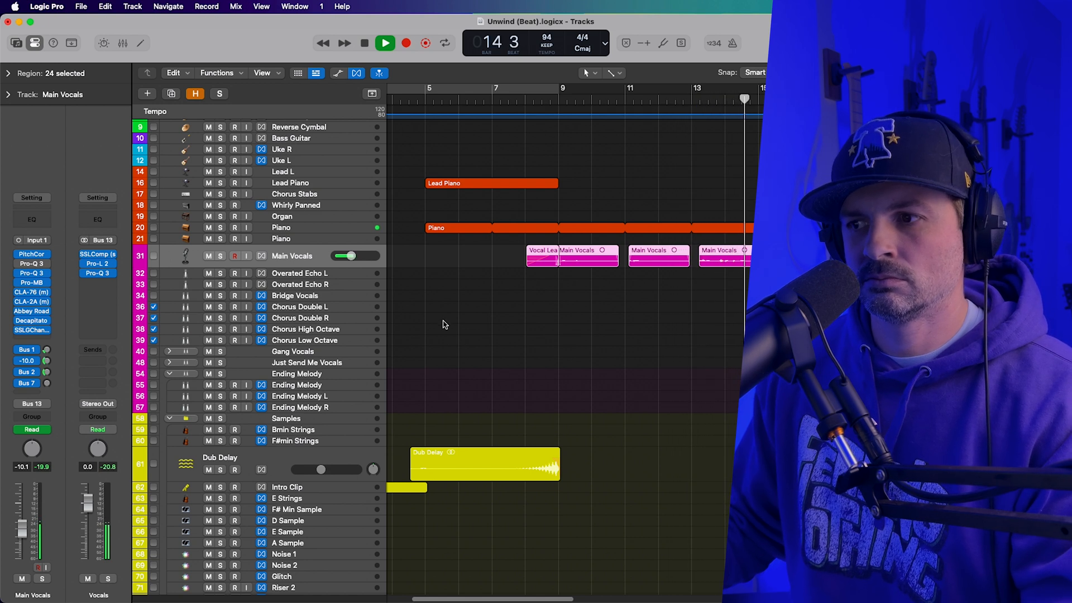
key("space")
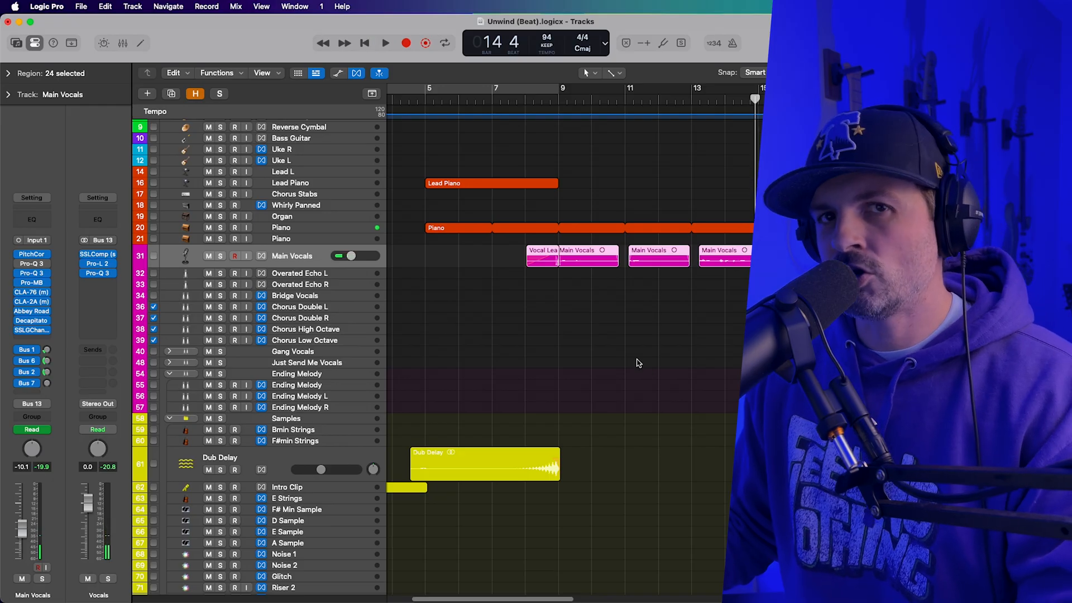
Solo the second Drum Break track and play it from just before bar 13.
scroll(687, 359, "up", 5)
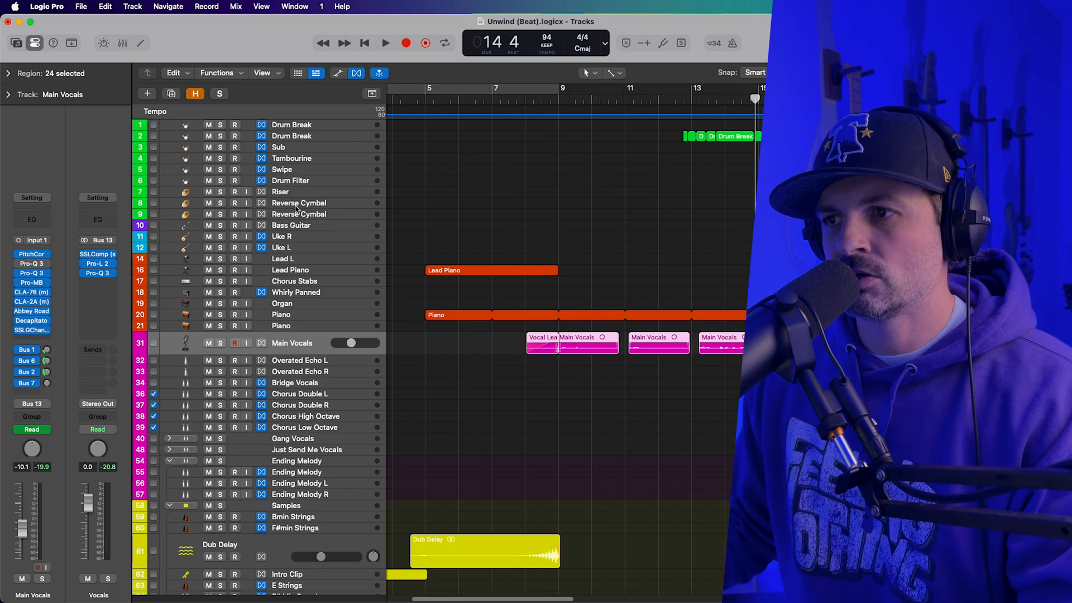
left_click(220, 136)
left_click(683, 99)
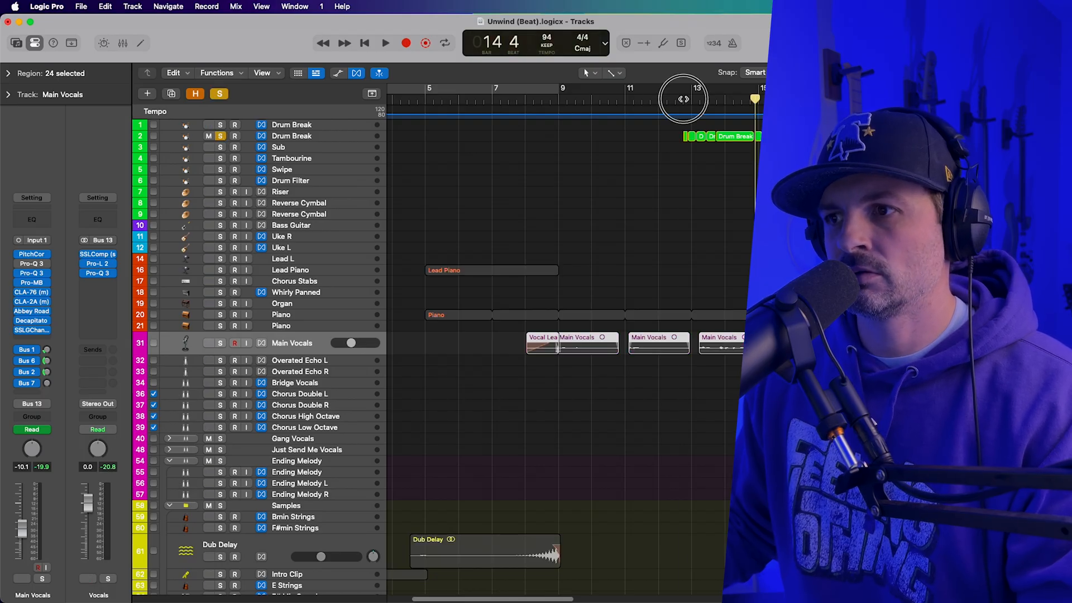
key("space")
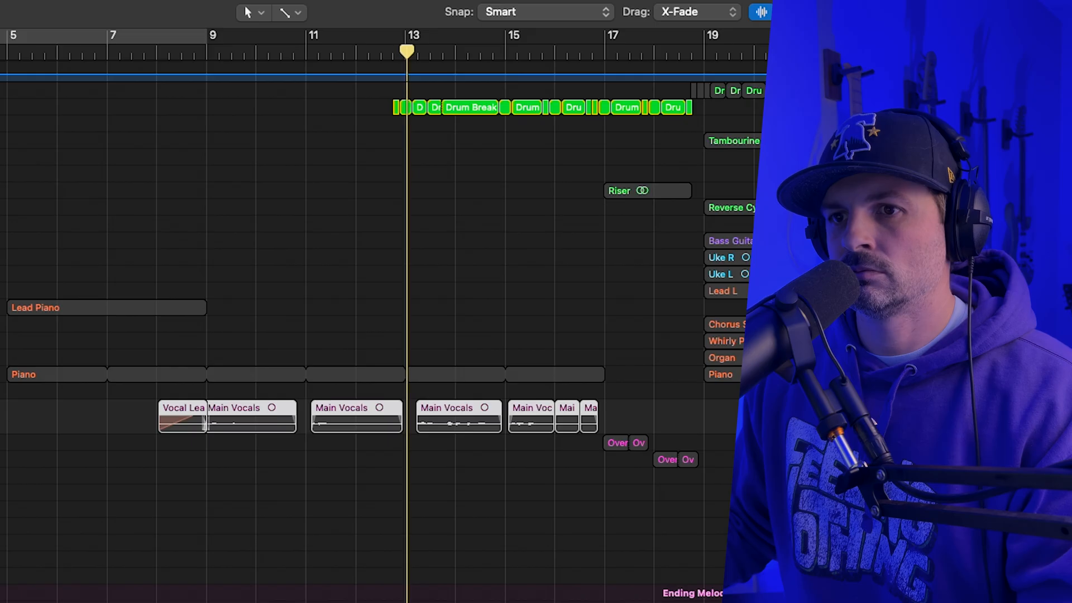
In the Drum Break's Pro-MB, raise the Band 1 low crossover slightly, set the high crossover to about 303 Hz, and close the plug-in.
left_click(2, 107)
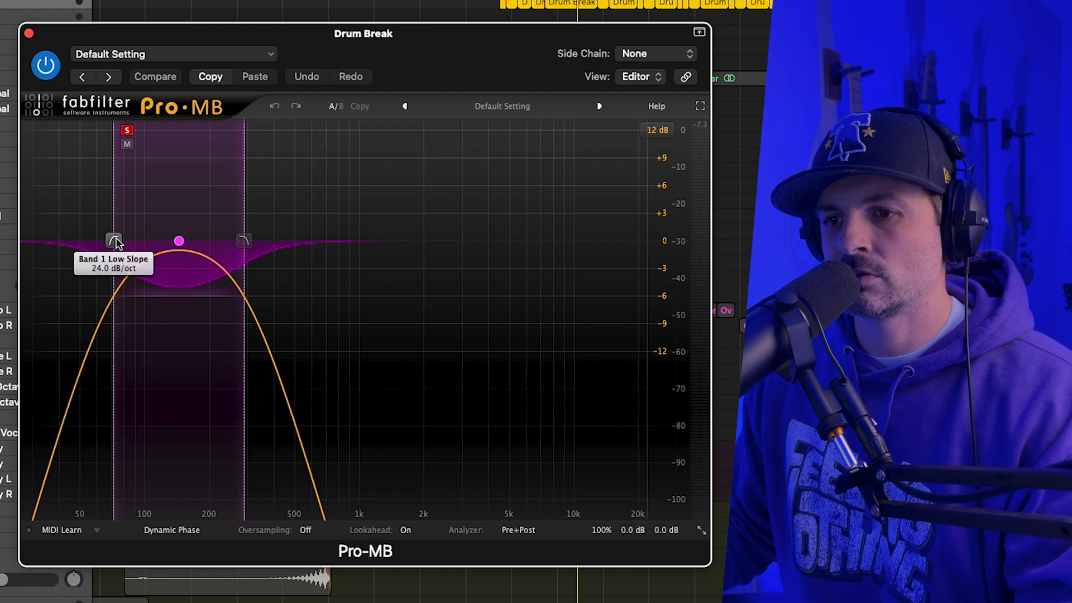
left_click_drag(115, 242, 123, 242)
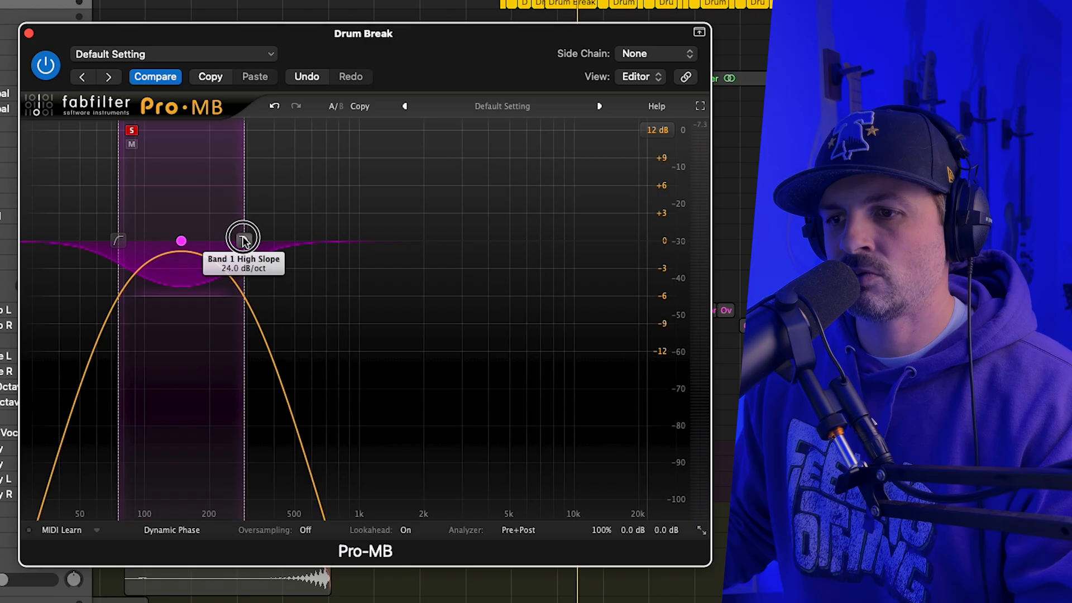
left_click_drag(246, 241, 249, 239)
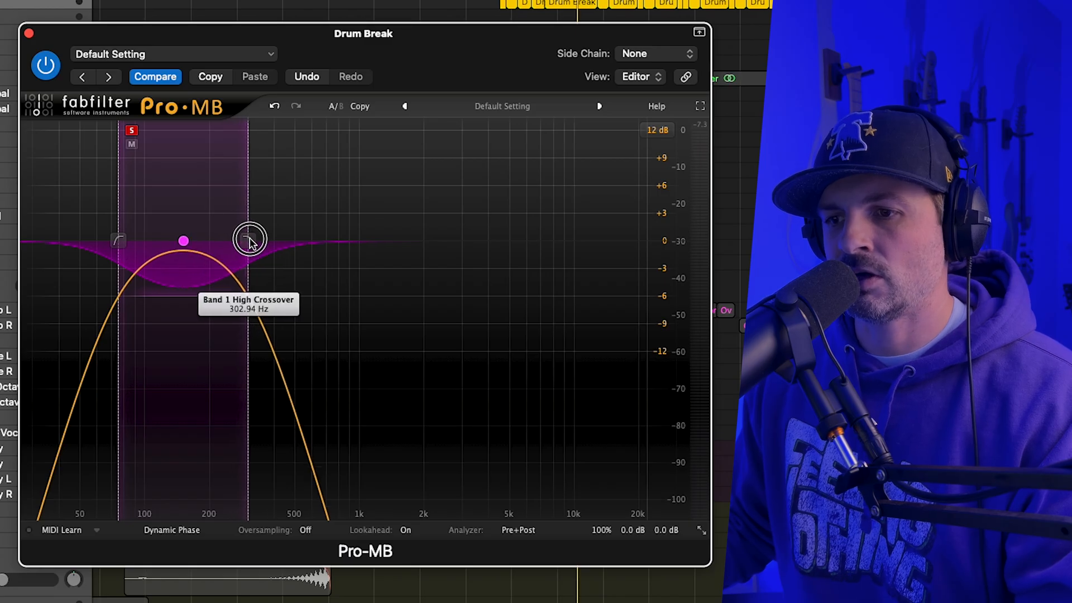
left_click(28, 35)
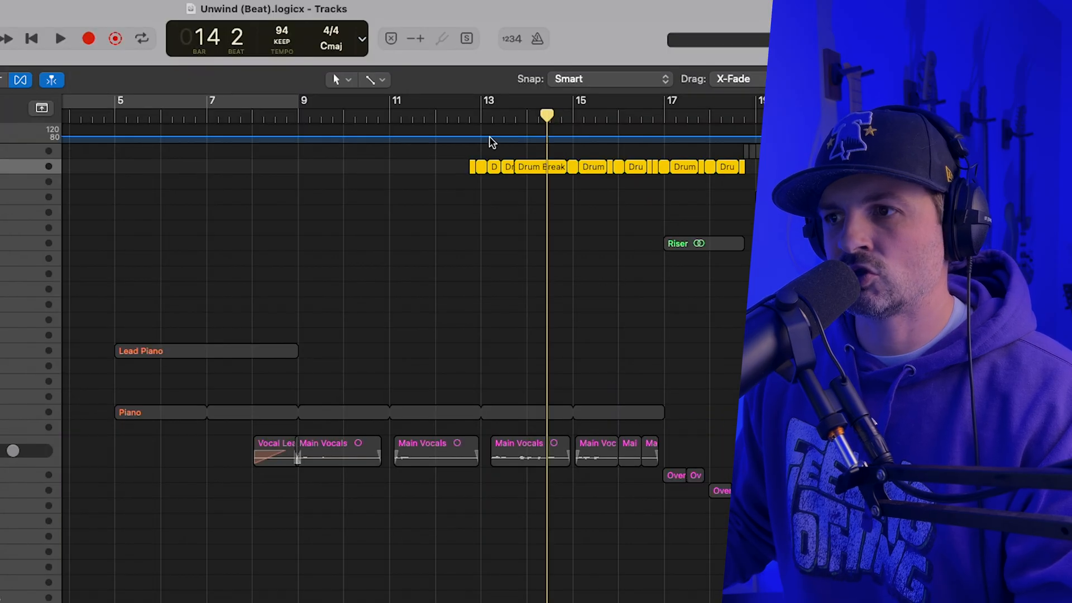
Play the soloed Drum Break from bar 13 and review its ValhallaVintageVerb settings.
left_click(480, 115)
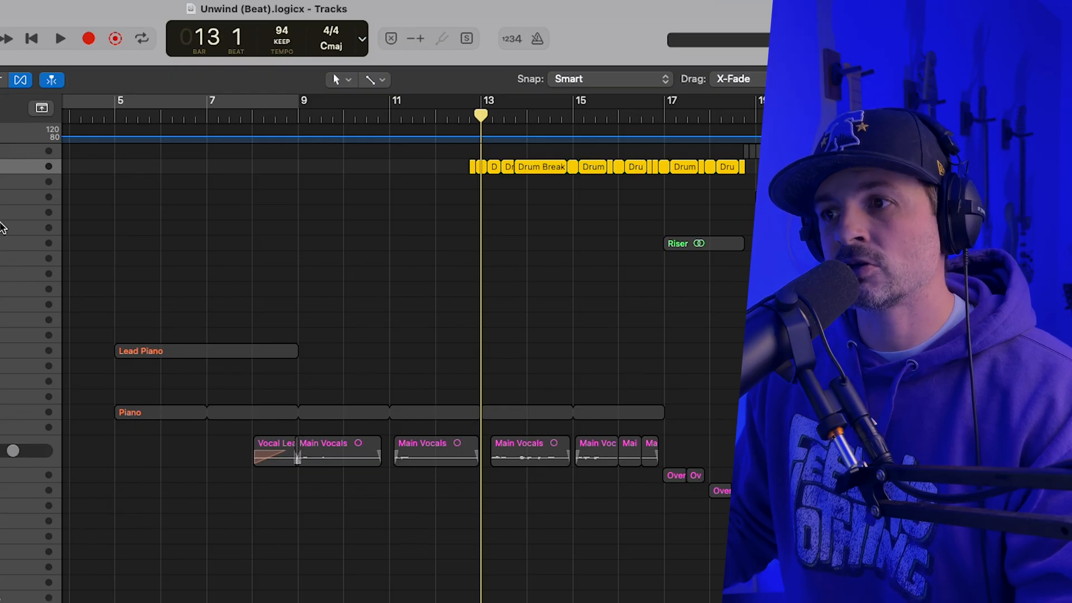
key("space")
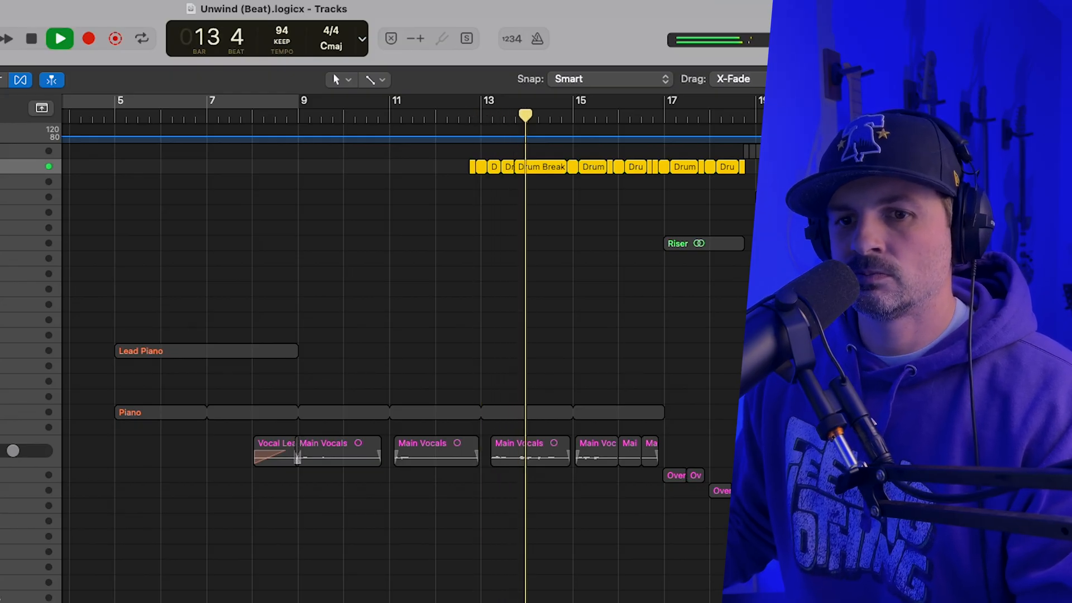
key("space")
key("v")
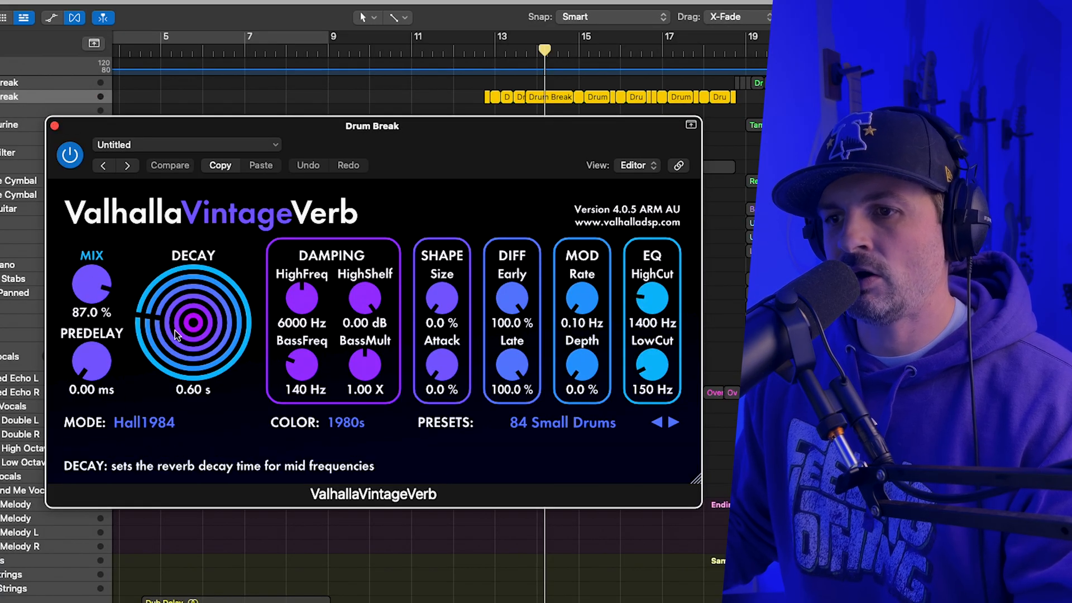
left_click(54, 126)
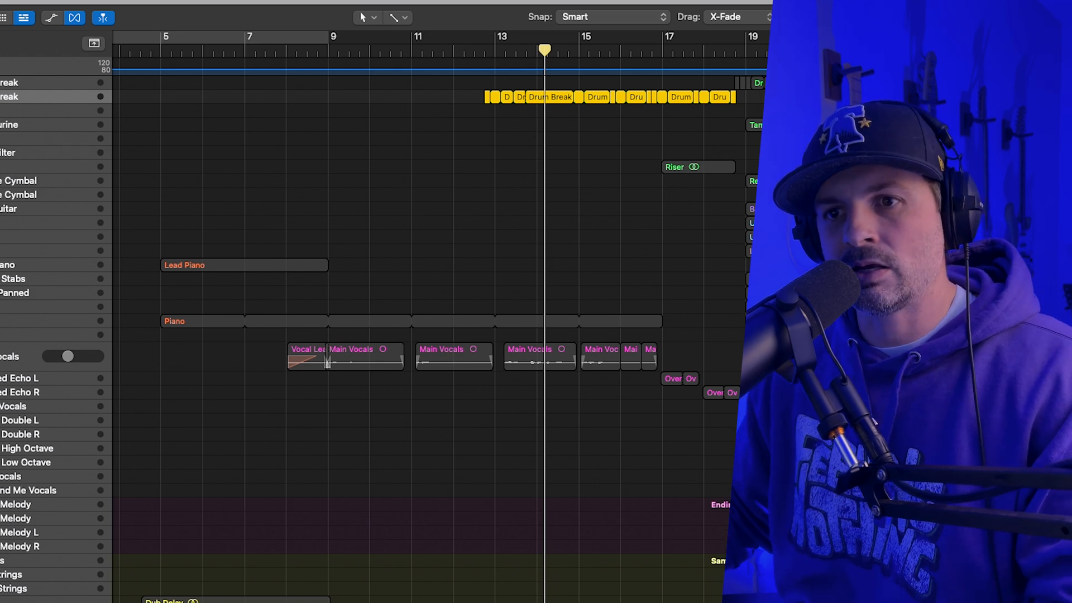
Clear the Drum Break solo and play the full arrangement from about bar 12 beat 3 to bar 17.
key("ctrl+s")
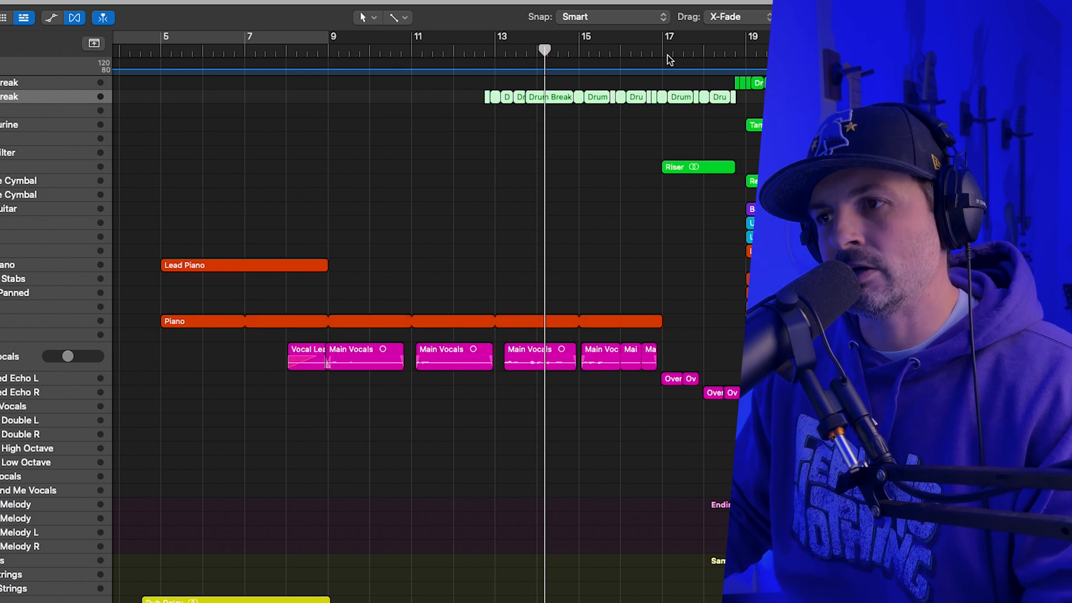
left_click(474, 54)
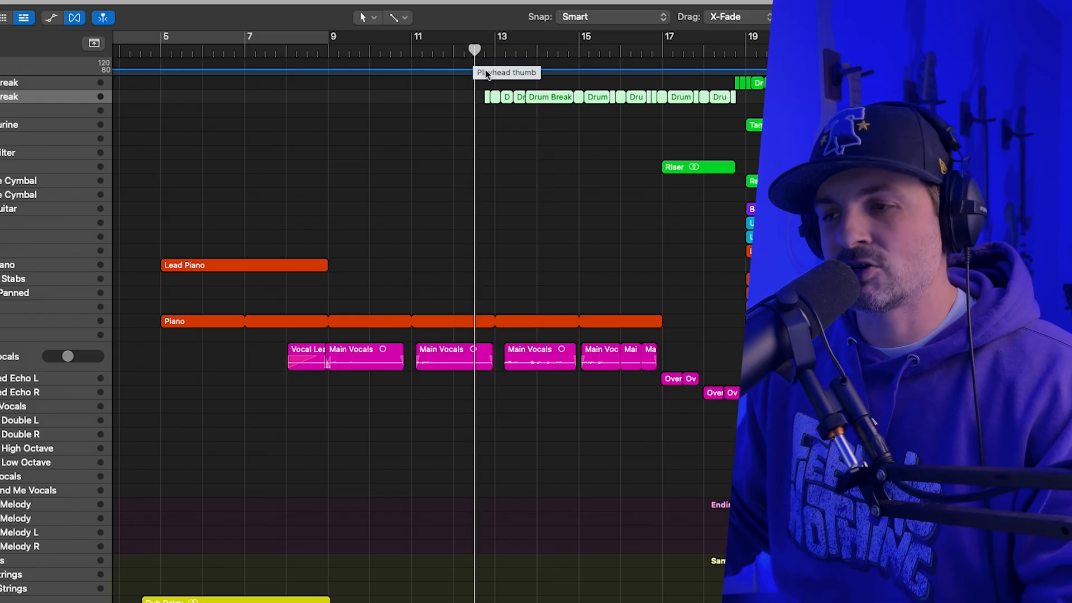
key("space")
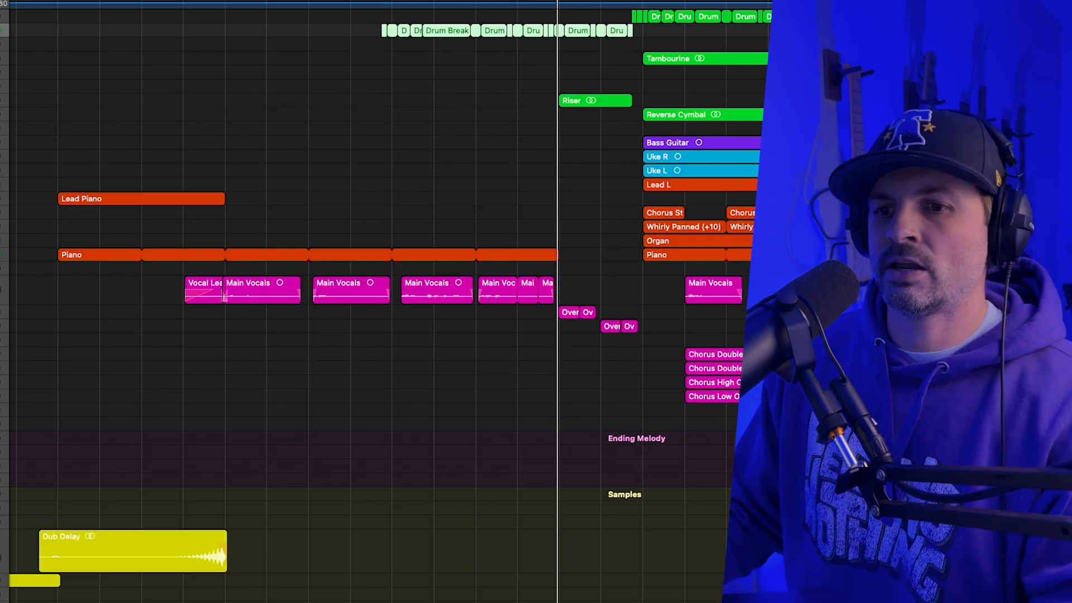
Solo the Overated Echo L and Overated Echo R tracks and play them from bar 17.
left_click(0, 313)
left_click(0, 326)
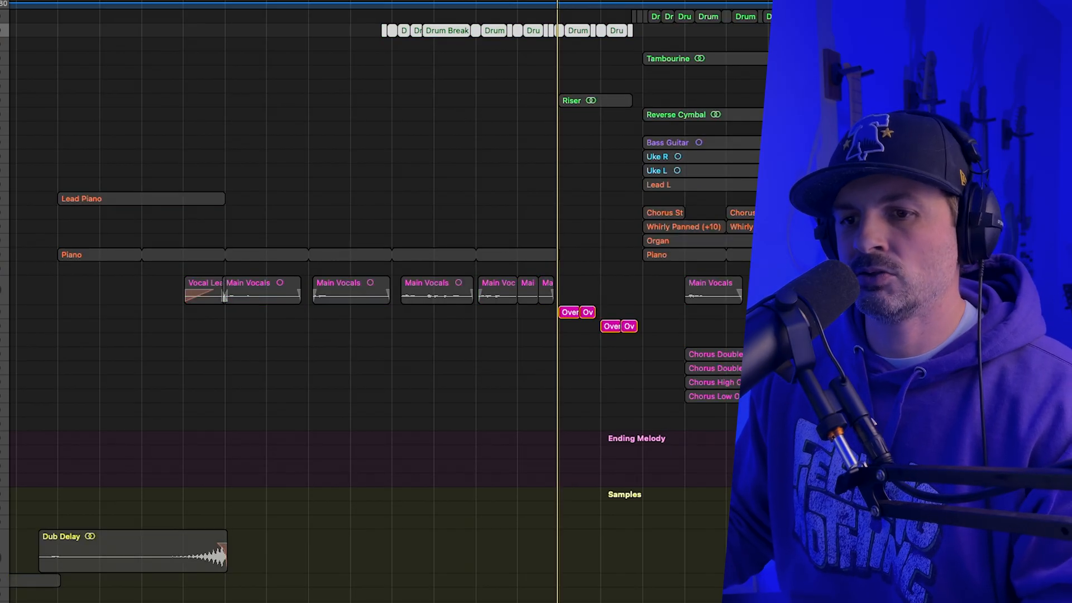
left_click(0, 312)
left_click(5, 326)
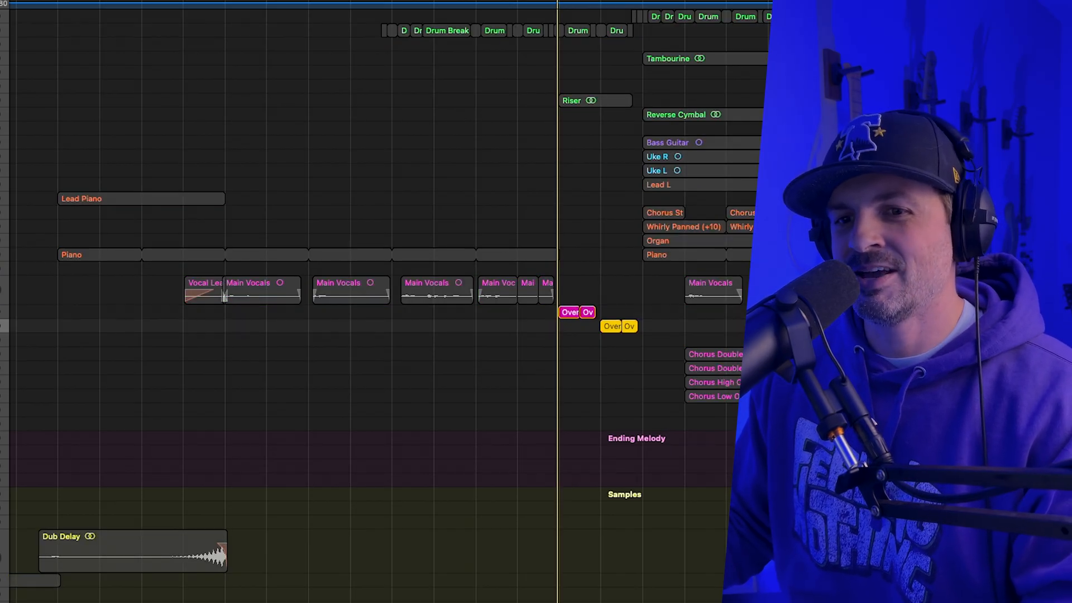
left_click(5, 312)
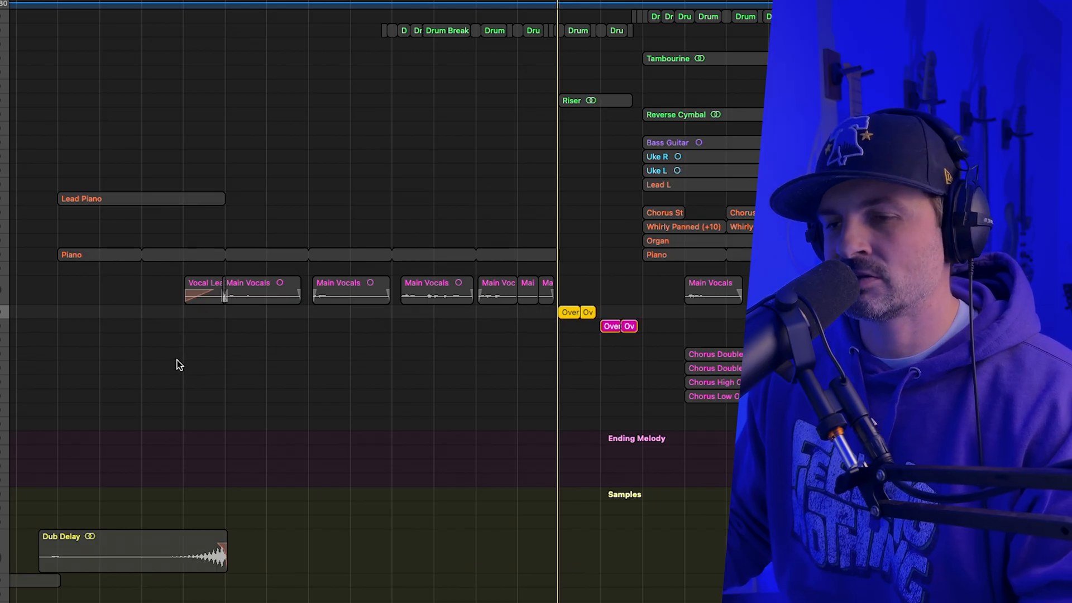
key("space")
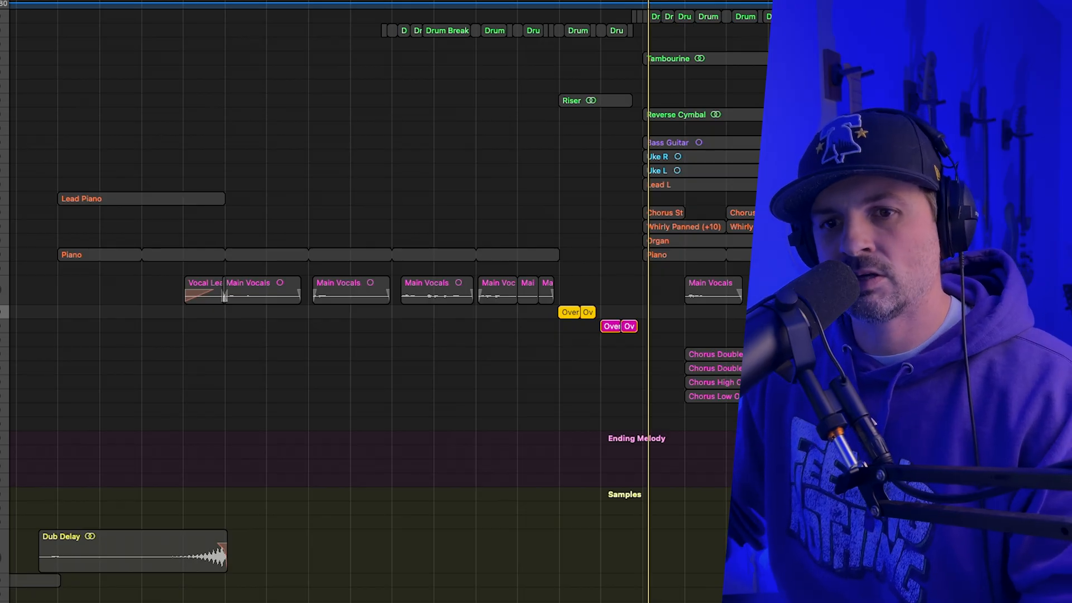
Review the Little AlterBoy settings on Overated Echo L and then Overated Echo R, and move the playhead to bar 18.
key("v")
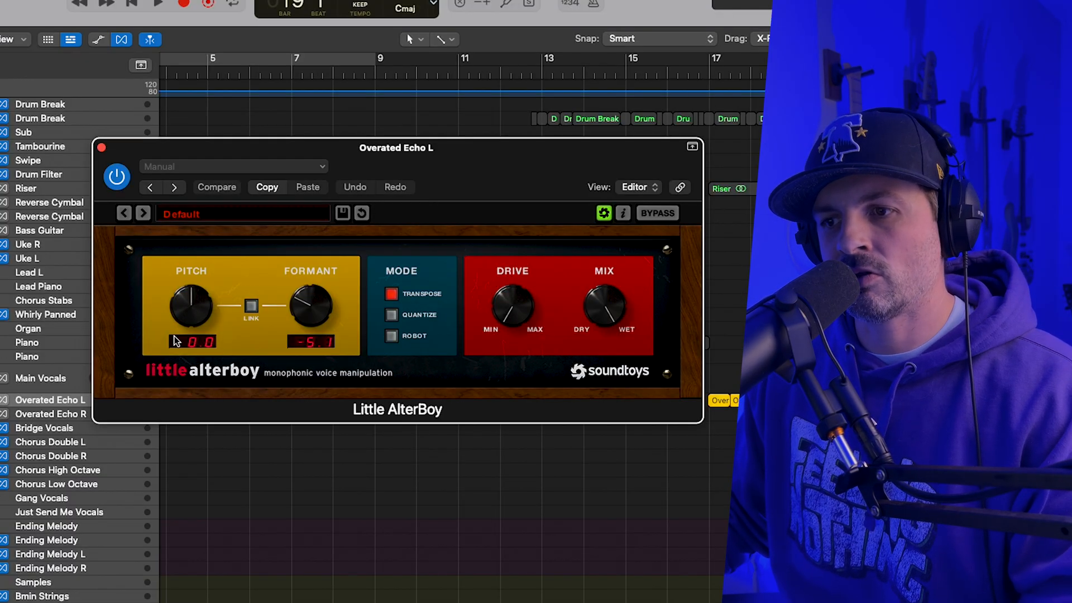
left_click(101, 149)
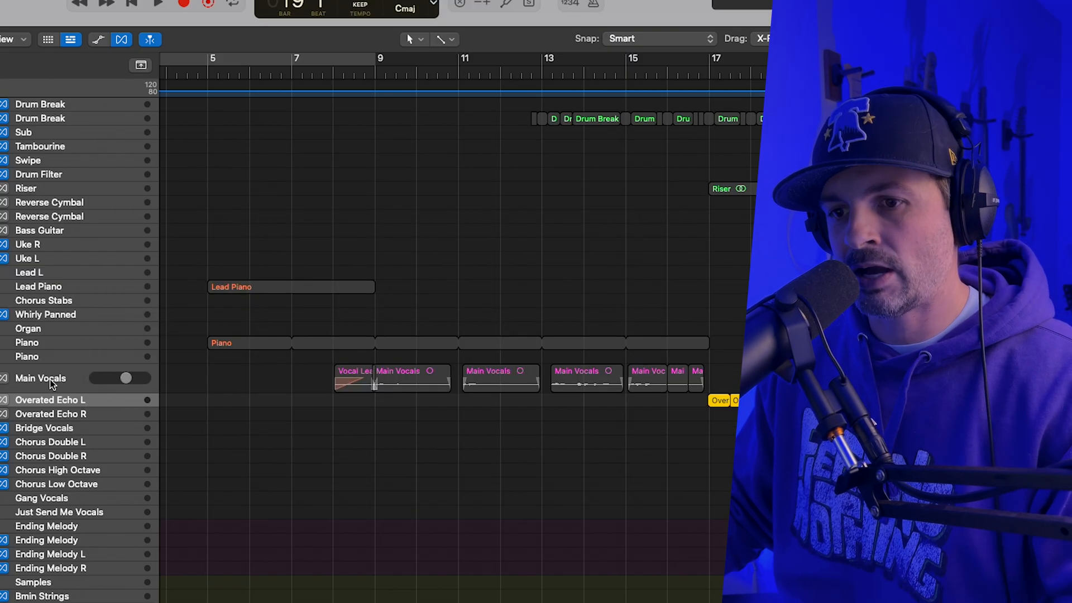
left_click(73, 415)
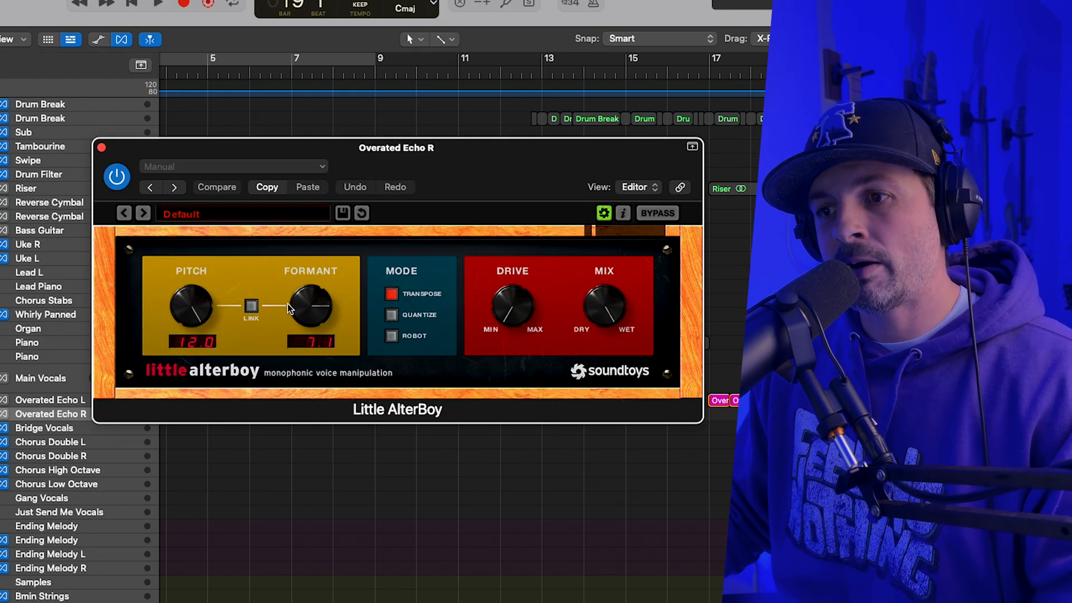
left_click(754, 84)
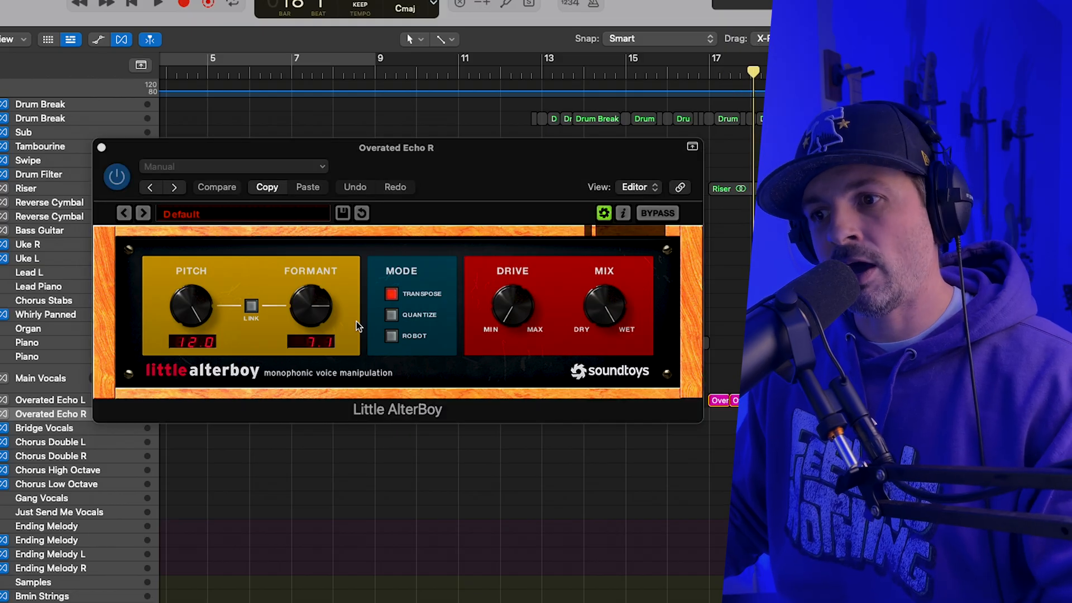
left_click(101, 148)
left_click(101, 148)
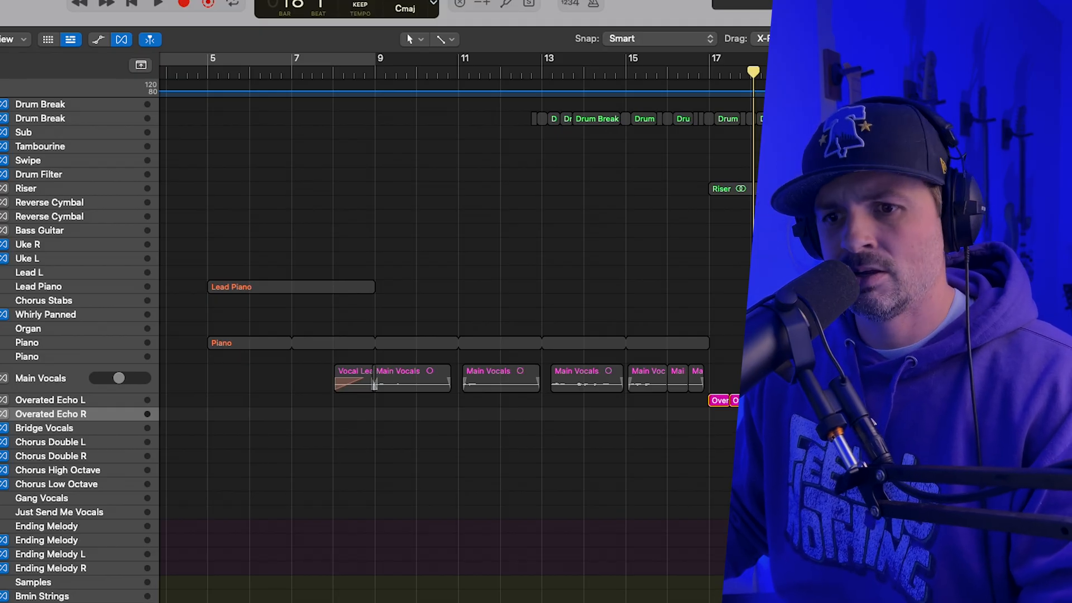
Clear the echo solos, solo the Riser and play it from bar 17 to about bar 19.
key("ctrl+s")
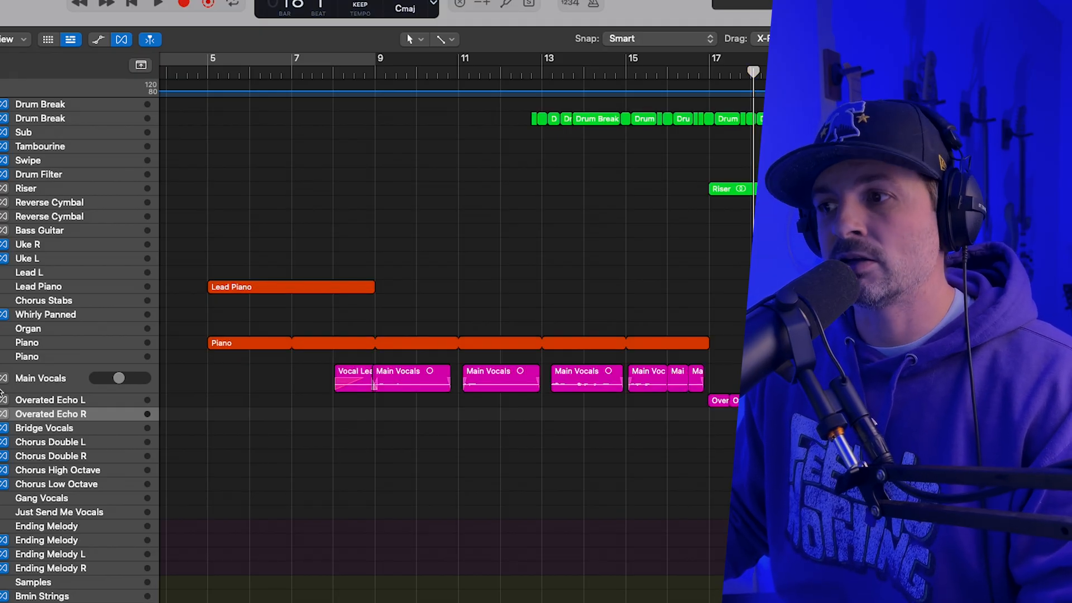
key("ctrl+s")
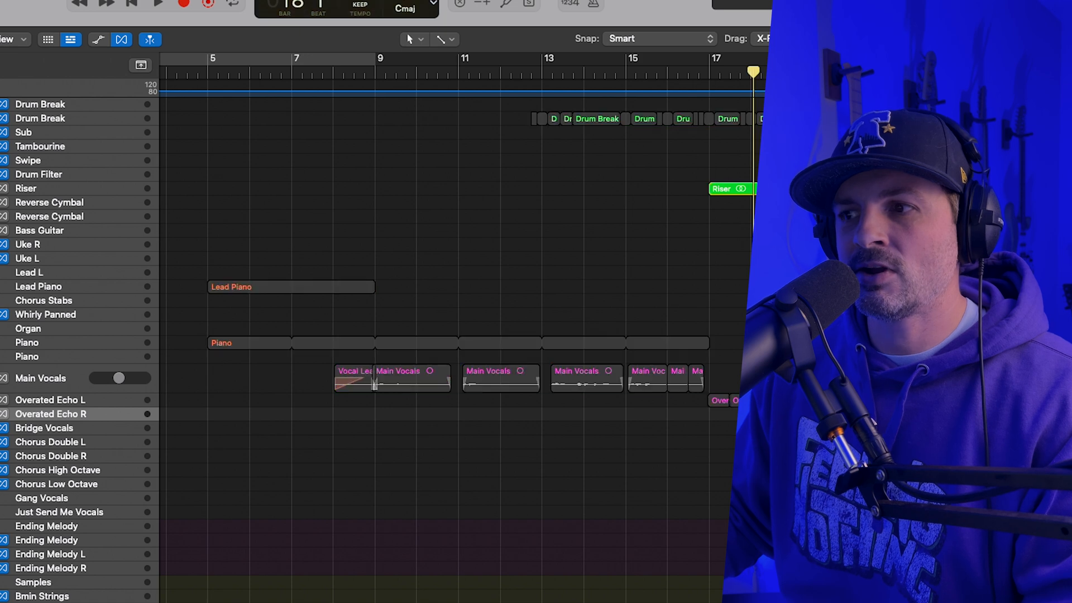
left_click_drag(710, 72, 709, 71)
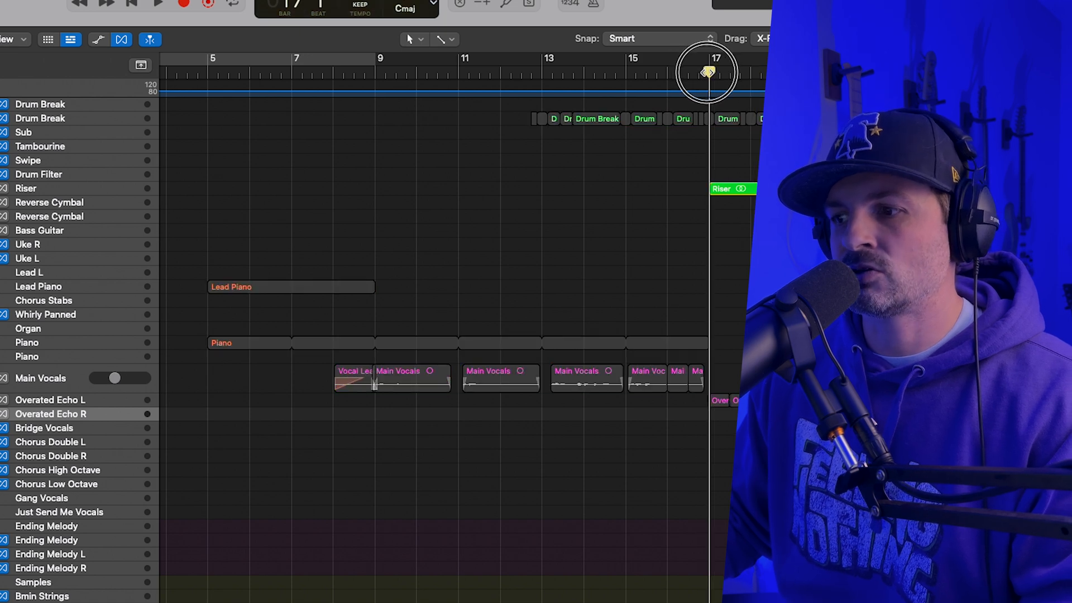
scroll(667, 436, "down", 5)
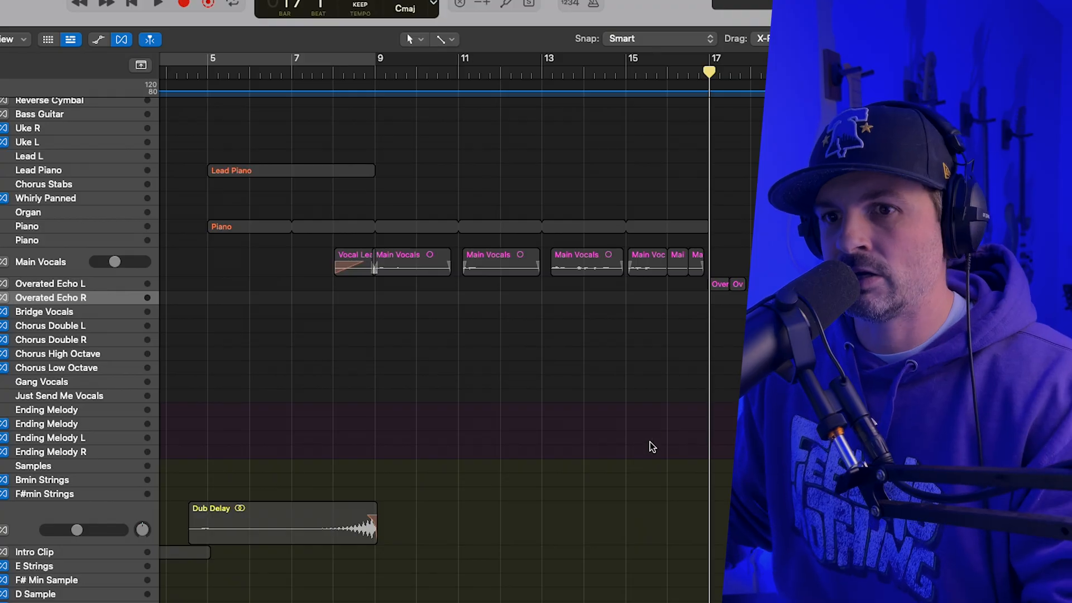
key("space")
scroll(681, 446, "up", 5)
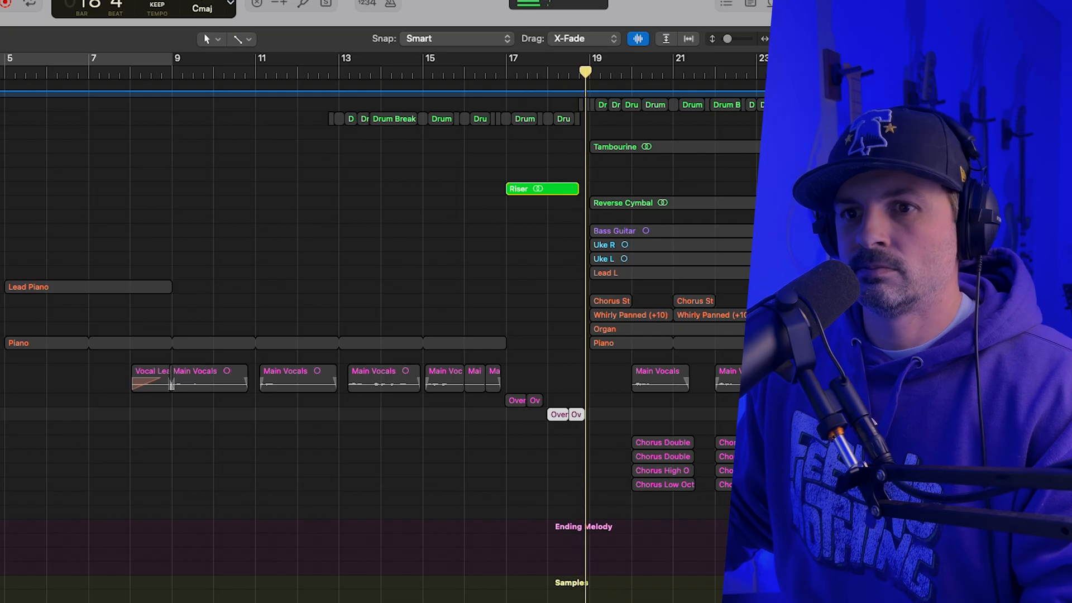
key("space")
Clear the Riser solo, play the full arrangement from about bar 17, and show the Better Days sample.
key("super+a")
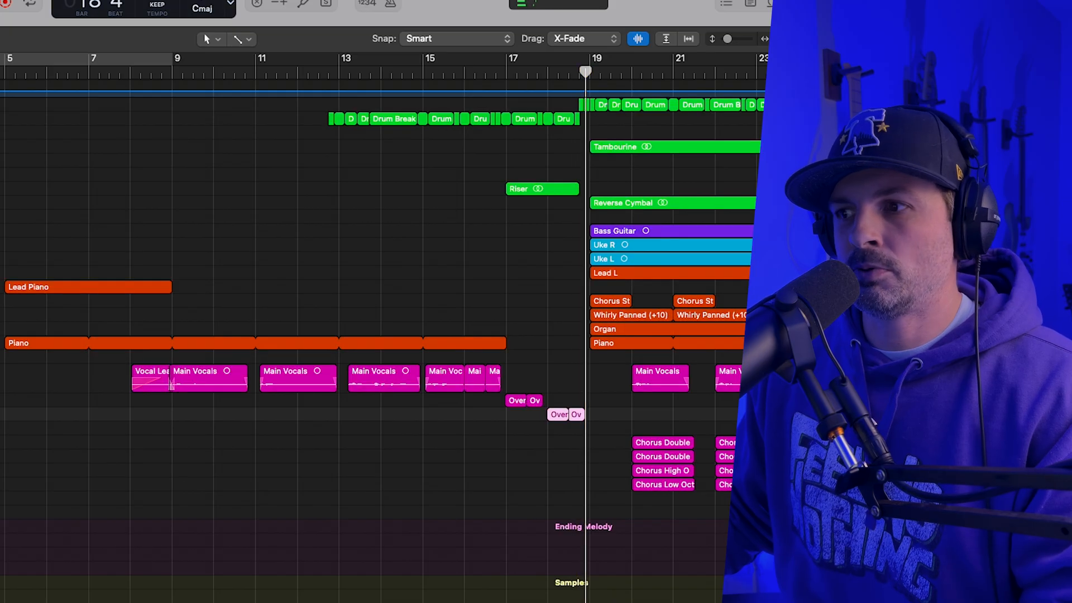
left_click(504, 74)
key("space")
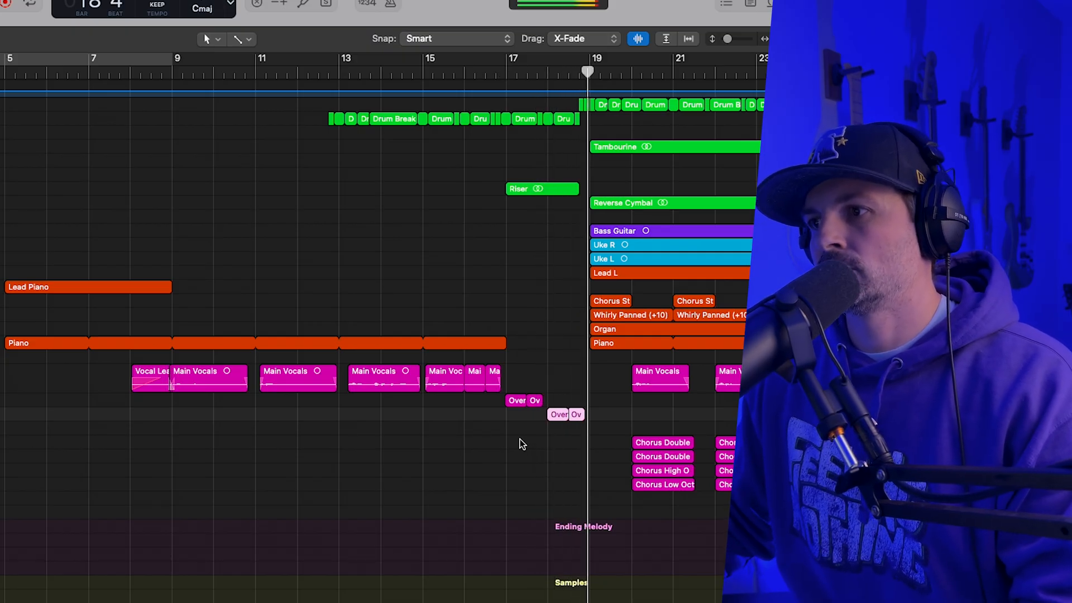
scroll(581, 448, "down", 10)
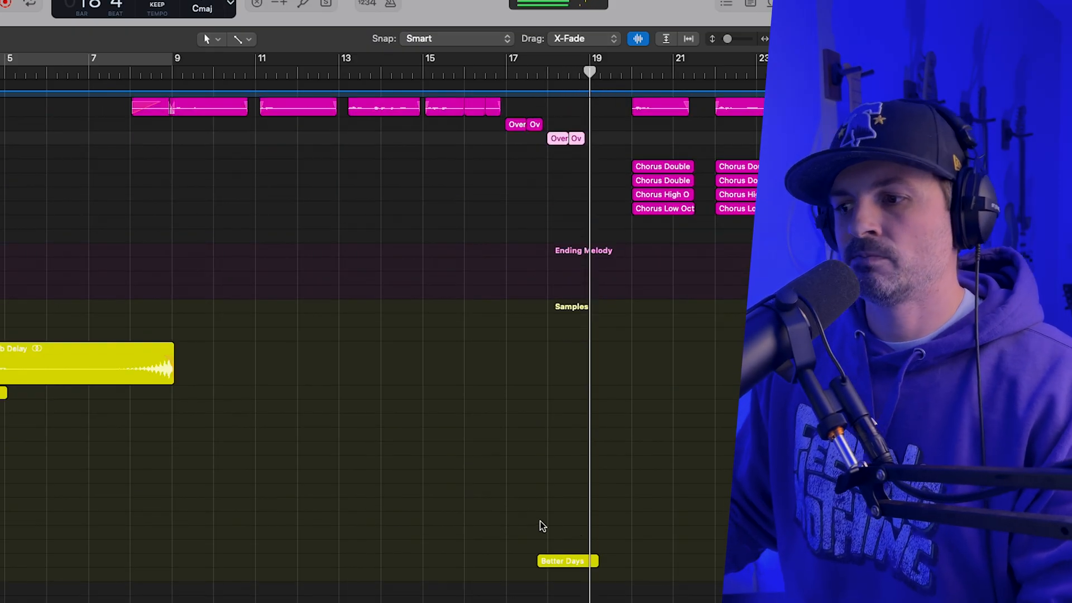
Solo the chorus Drum Break track and play it from about bar 18.
scroll(551, 560, "up", 10)
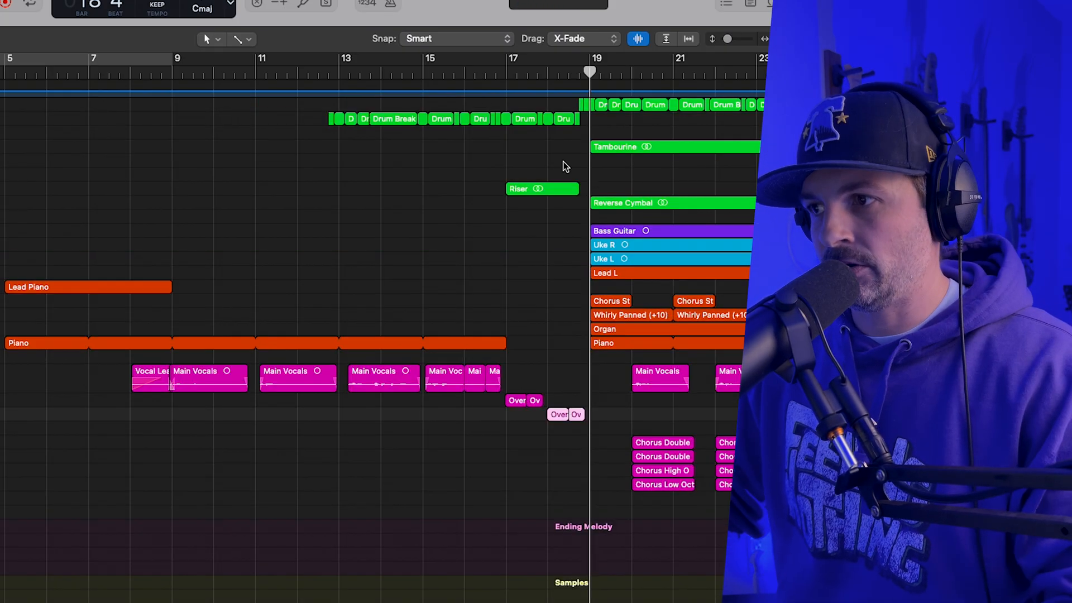
left_click_drag(568, 72, 549, 71)
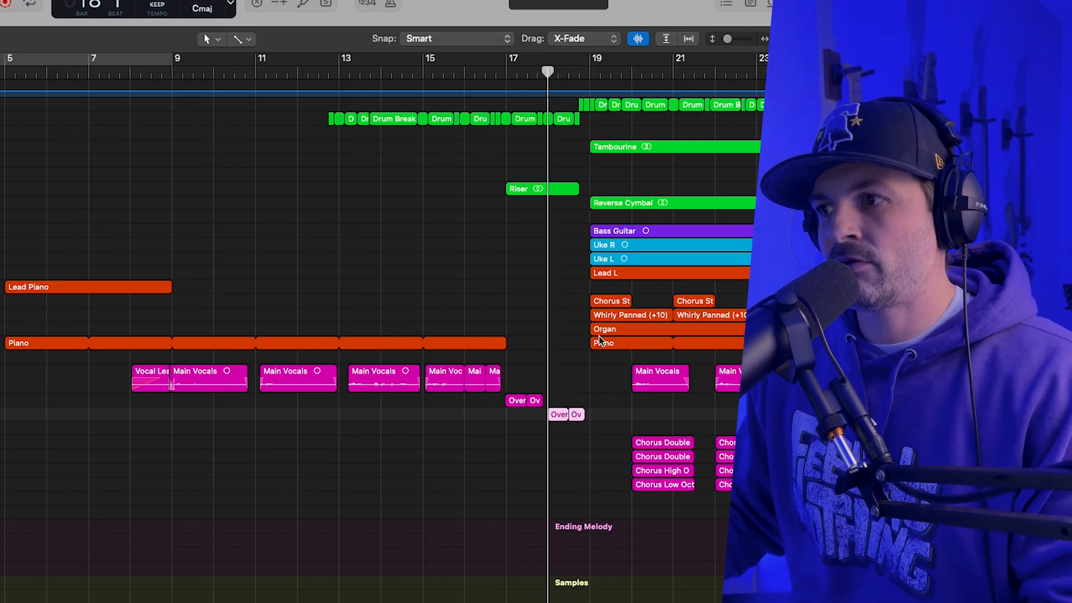
left_click_drag(780, 40, 775, 42)
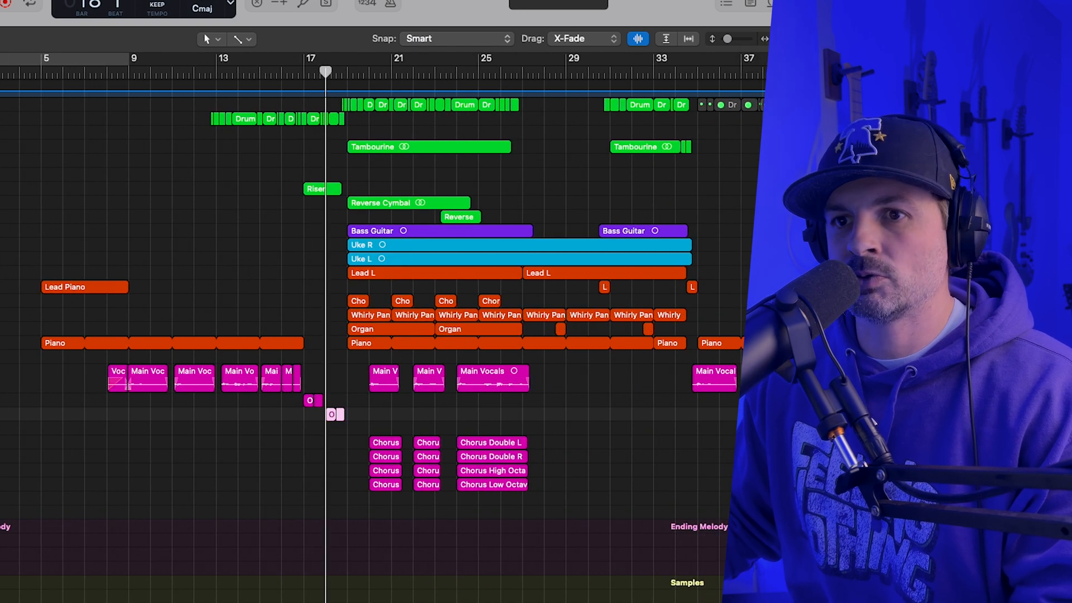
key("s")
left_click_drag(321, 75, 335, 72)
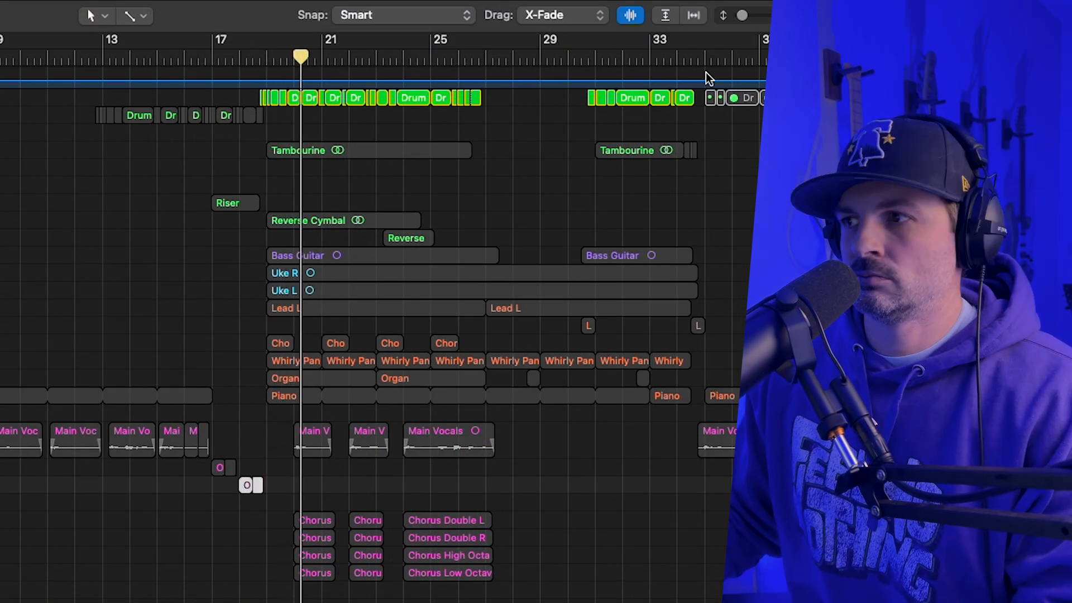
key("space")
Add the Tambourine track to the soloed drums and play them together from bar 19.
left_click_drag(832, 16, 846, 15)
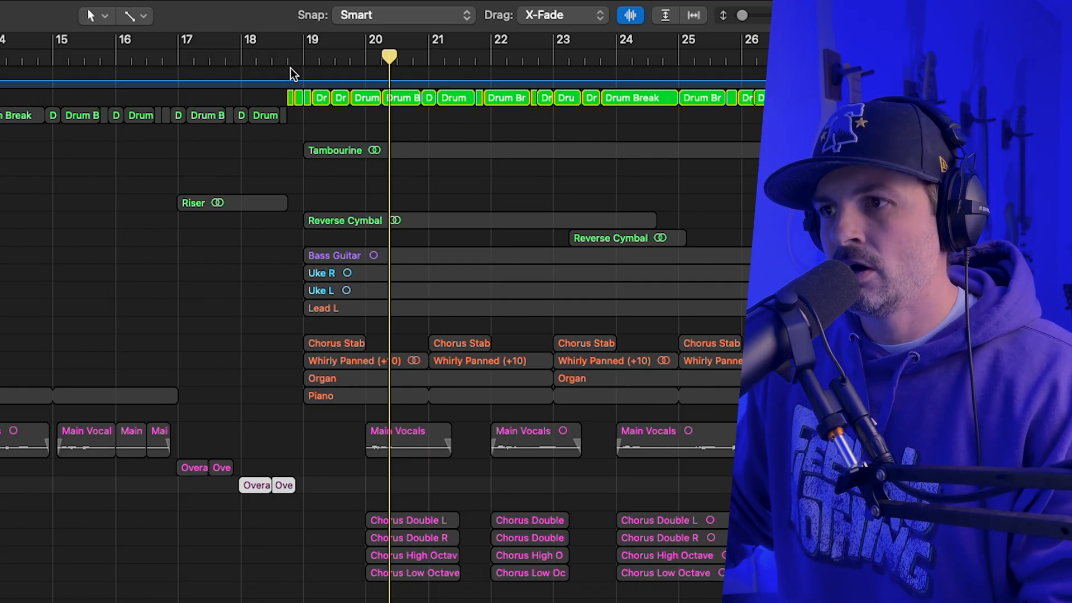
left_click(304, 57)
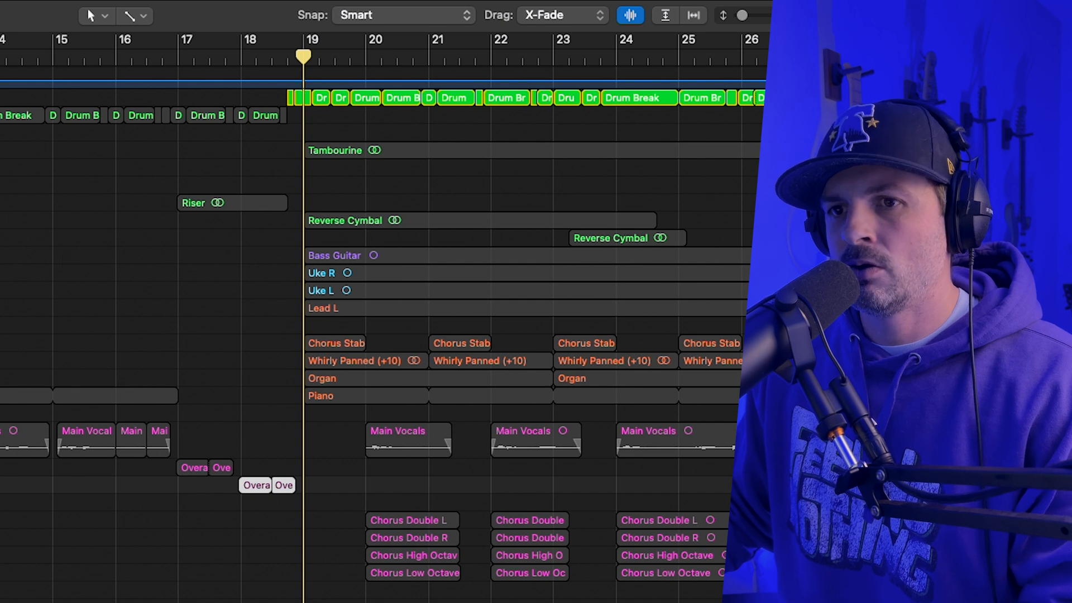
key("s")
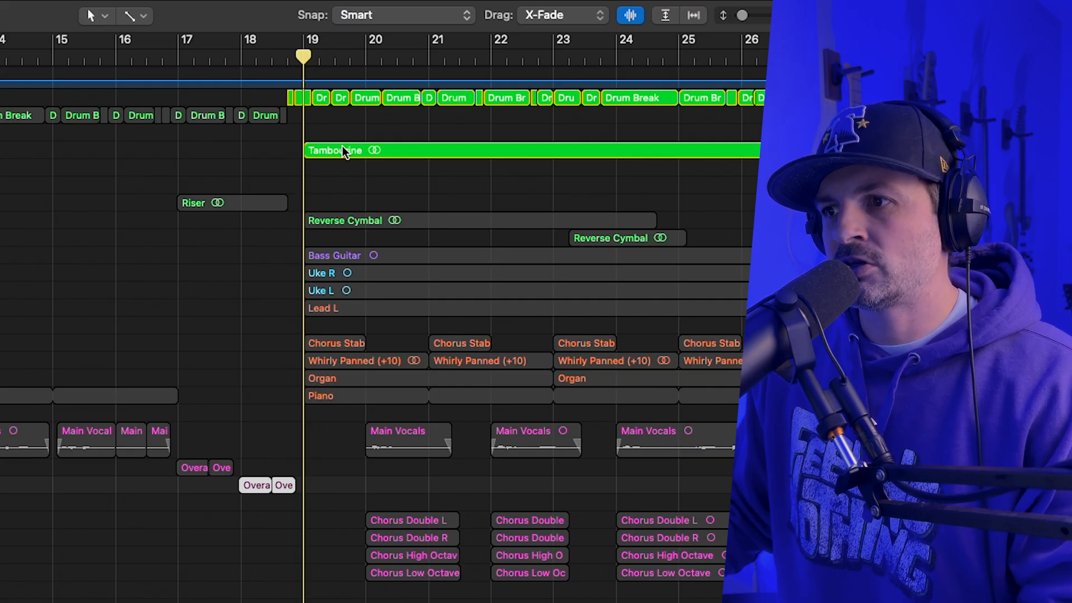
key("space")
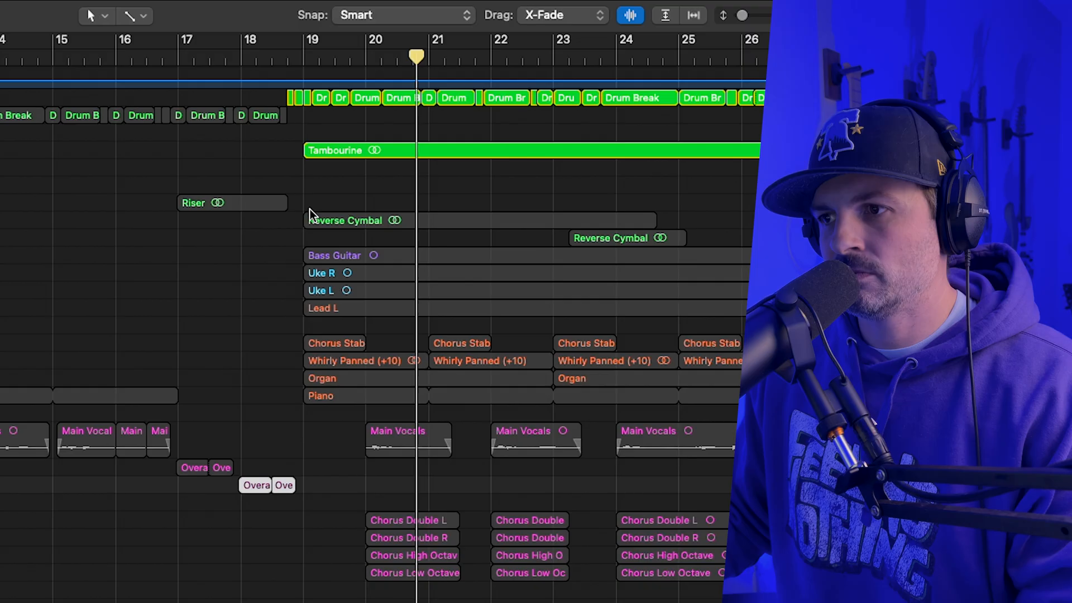
Add the upper Reverse Cymbal track to the solo and play the percussion again from bar 19.
left_click(304, 53)
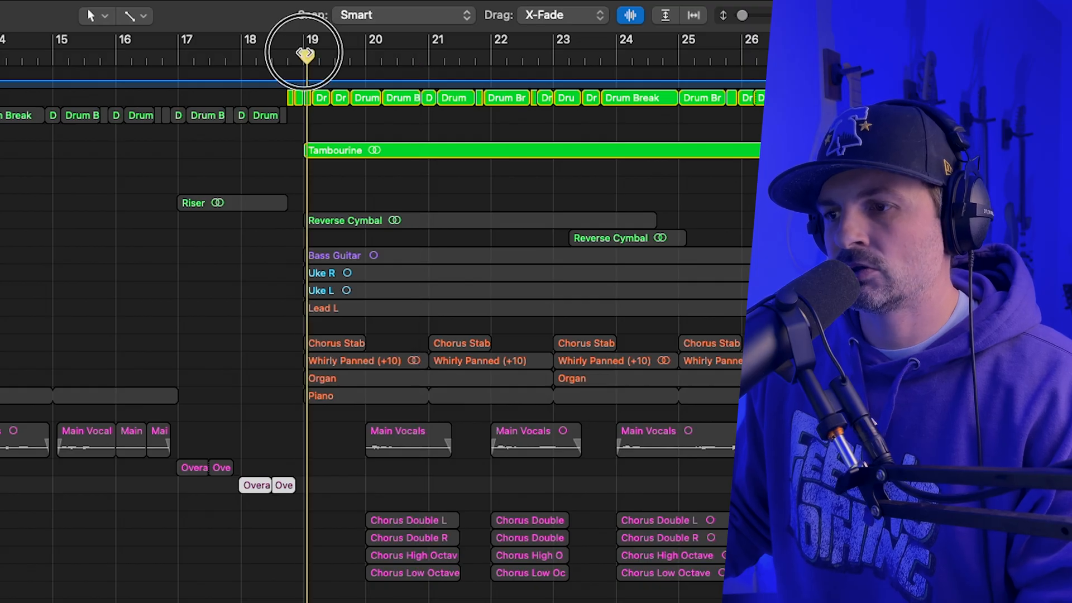
left_click_drag(306, 54, 303, 56)
key("s")
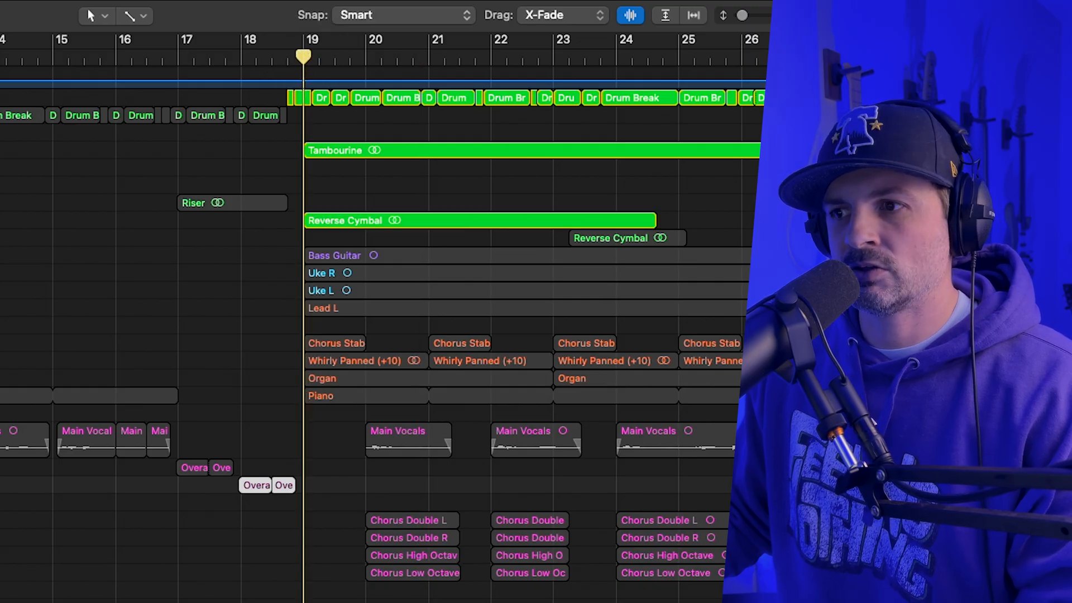
key("space")
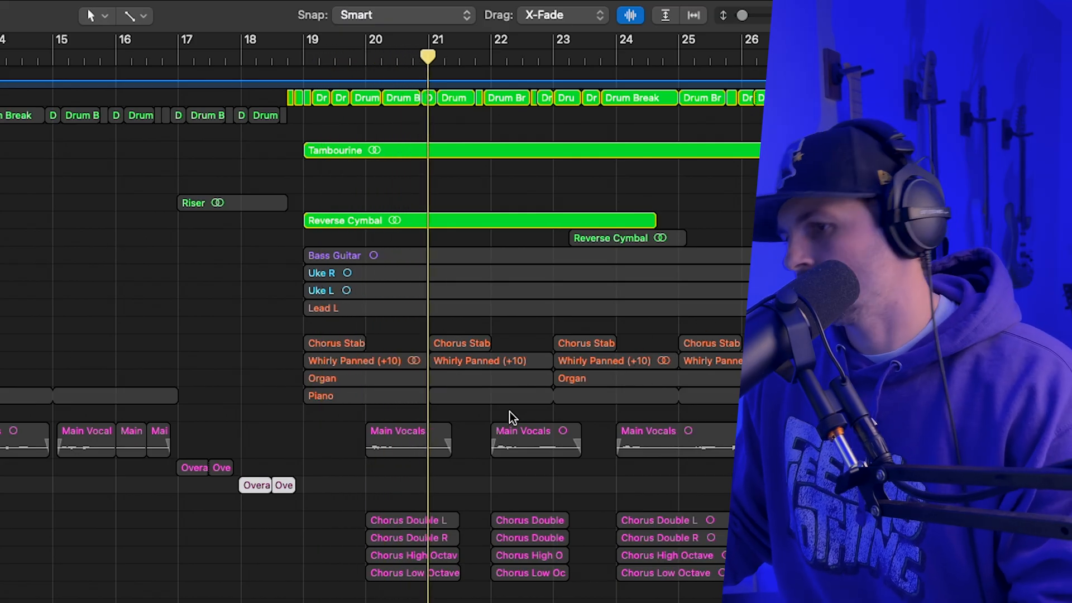
Solo the Bass Guitar track and clear the solos on the Reverse Cymbal, Tambourine and Drum Break tracks.
key("super+Left")
key("super+Left")
key("super+Left")
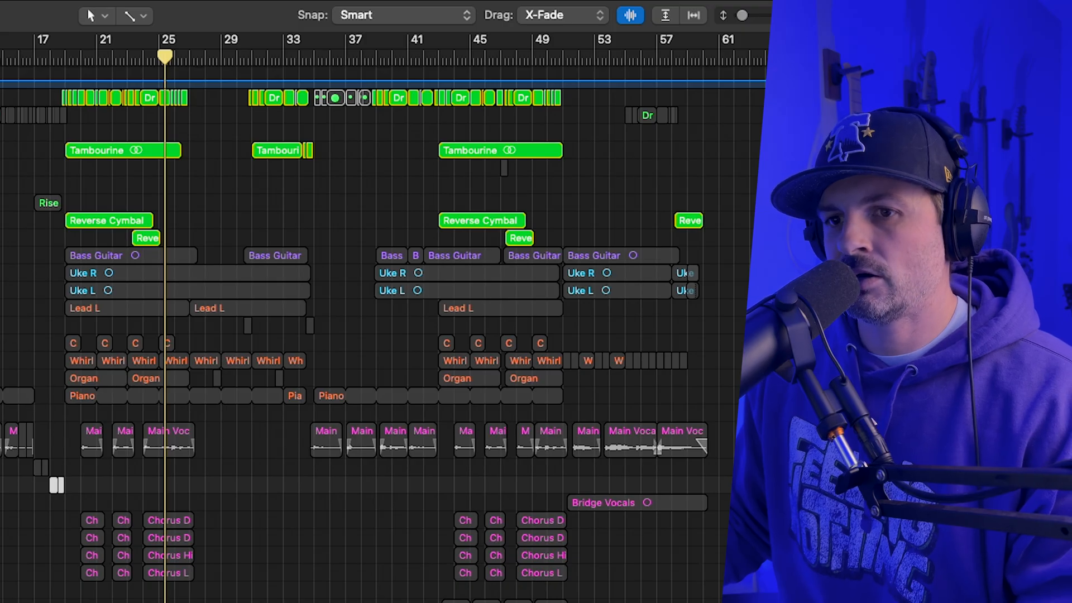
left_click(1, 255, "super")
left_click_drag(1, 238, 2, 221)
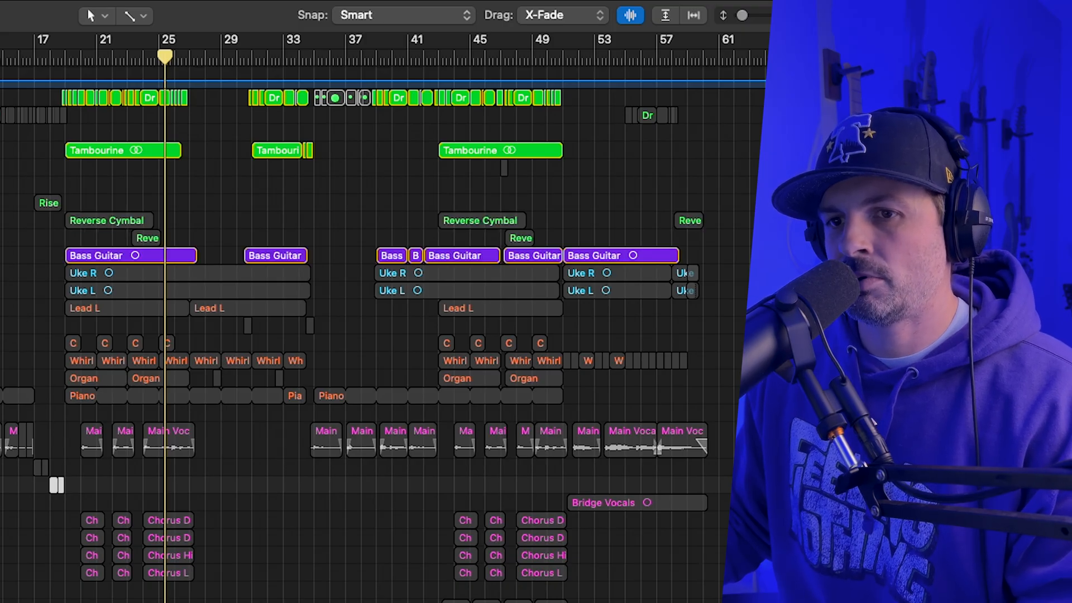
left_click(1, 150)
left_click(2, 97, "super")
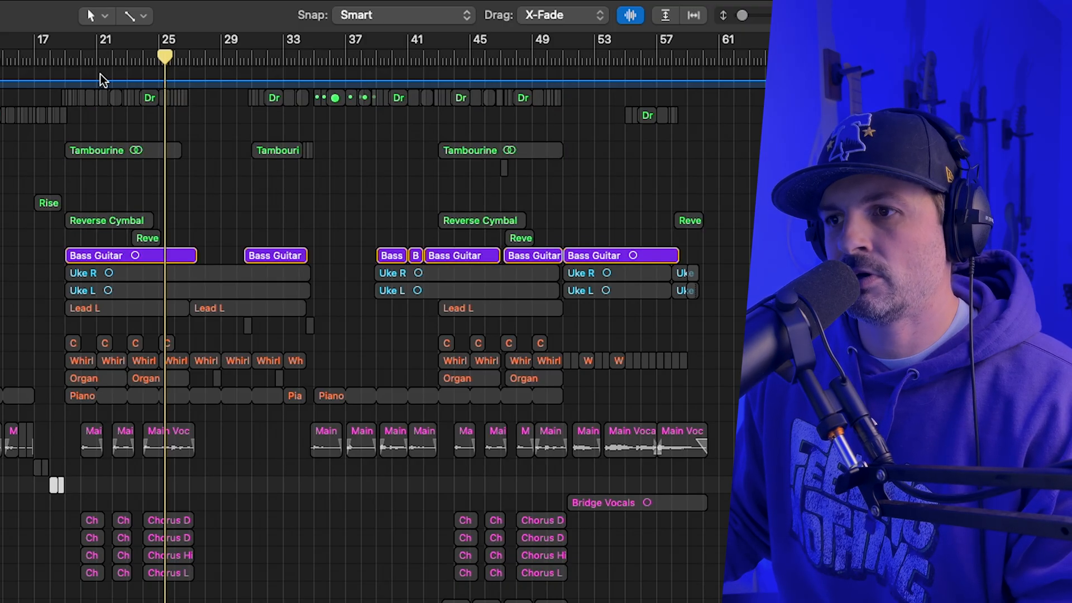
Play the Bass Guitar from bar 19, soloing the chorus drum break alongside it for a moment during playback.
left_click(66, 56)
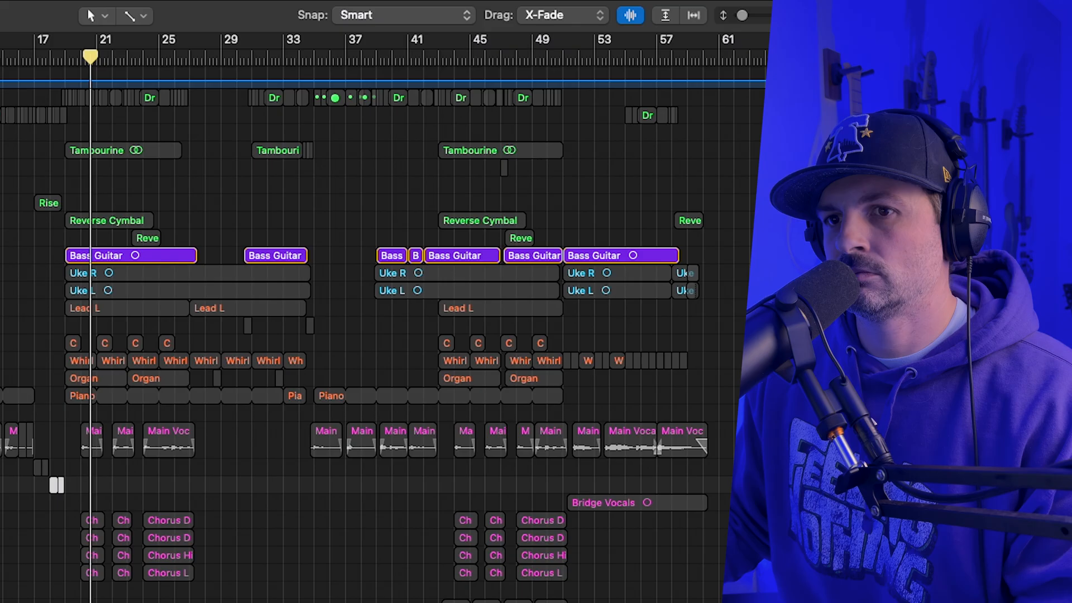
key("s")
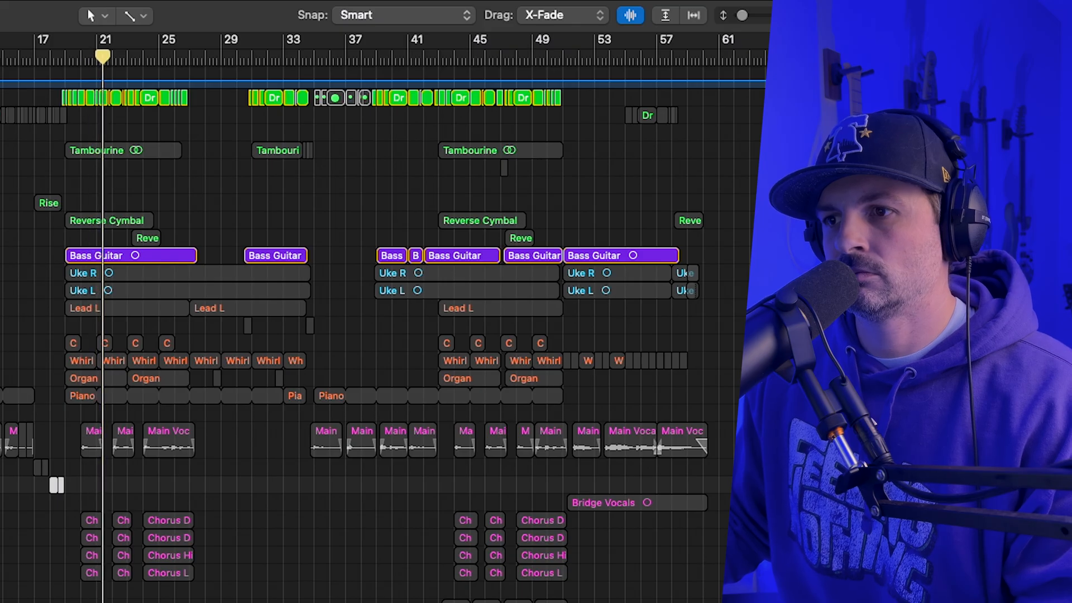
key("s")
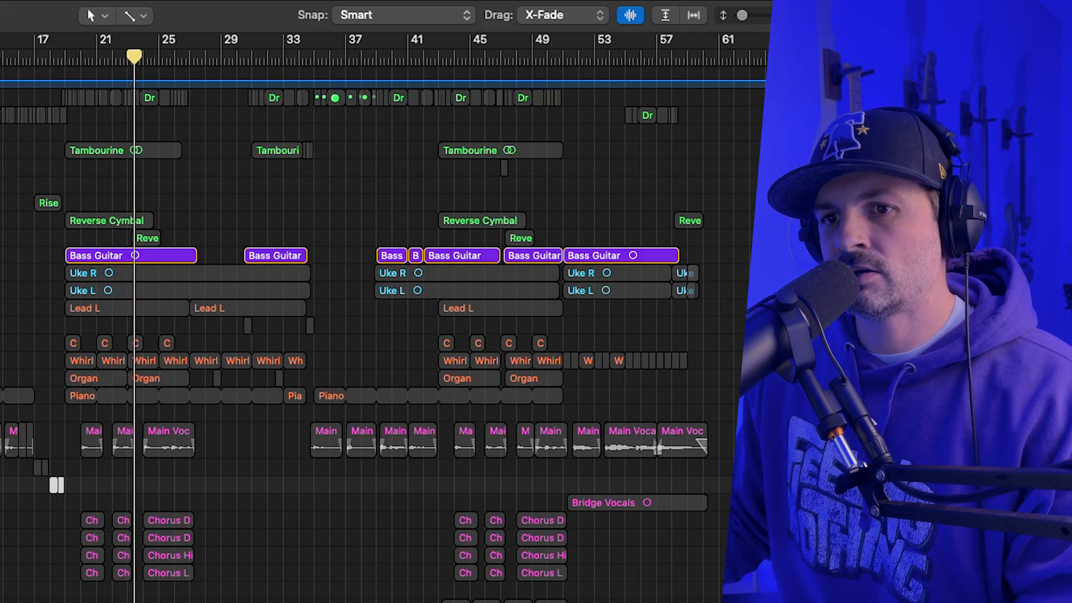
Clear the Bass Guitar solo, solo the Uke R and Uke L tracks, and move the playhead back to about bar 20.
key("s")
key("Down")
key("s")
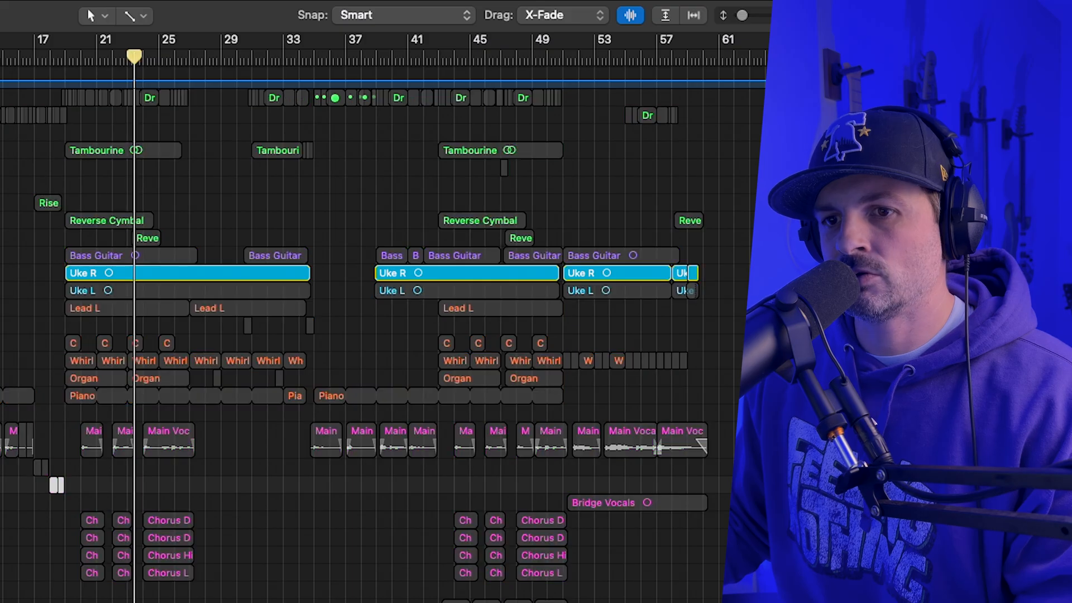
key("Down")
key("s")
left_click(85, 55)
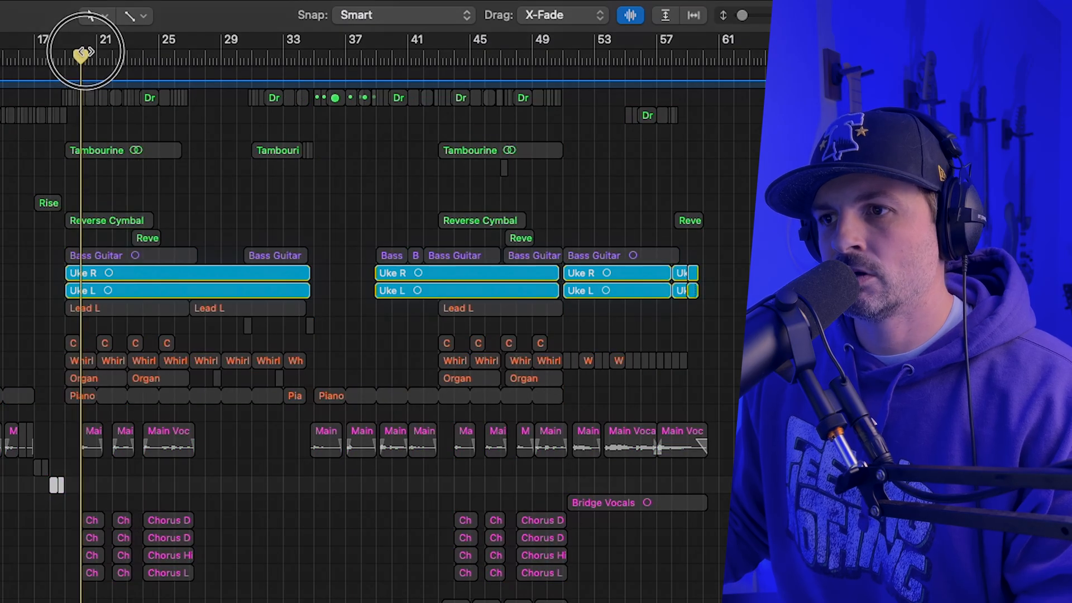